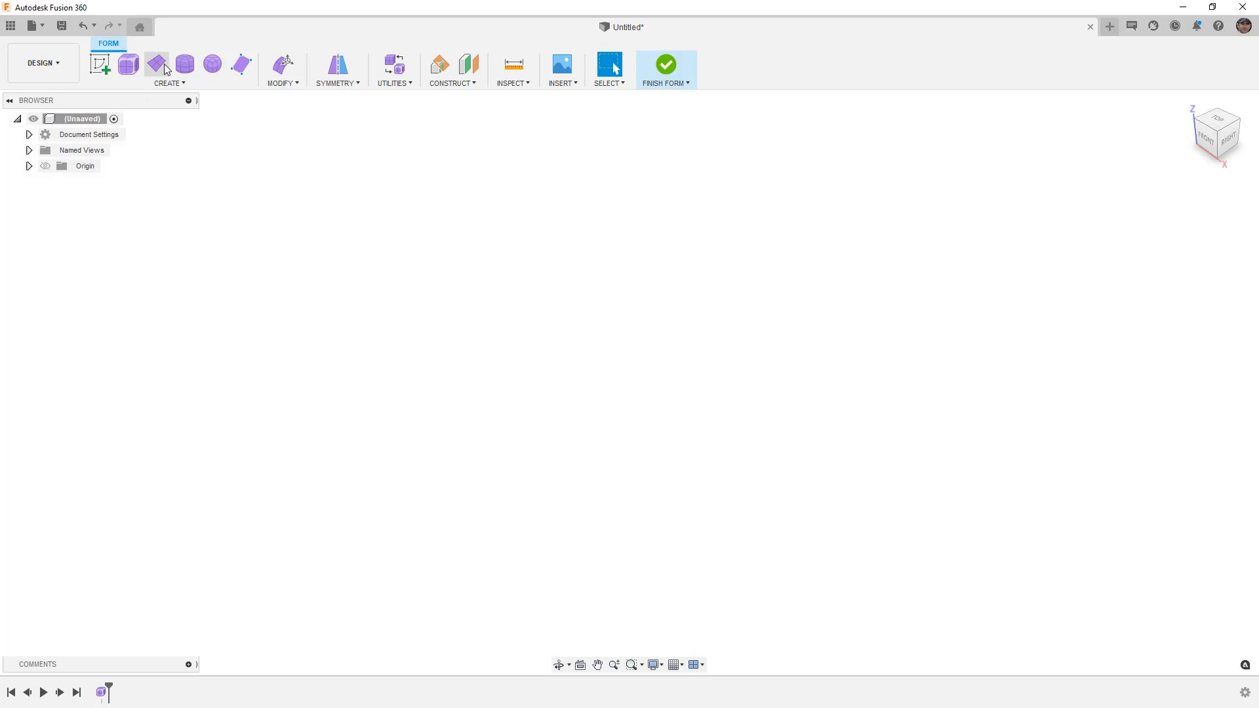
Draw a centre-rectangle form plane on the horizontal origin plane, centred at the origin, about 65 mm by 133 mm
{"action": "left_click", "coordinate": [164, 67]}
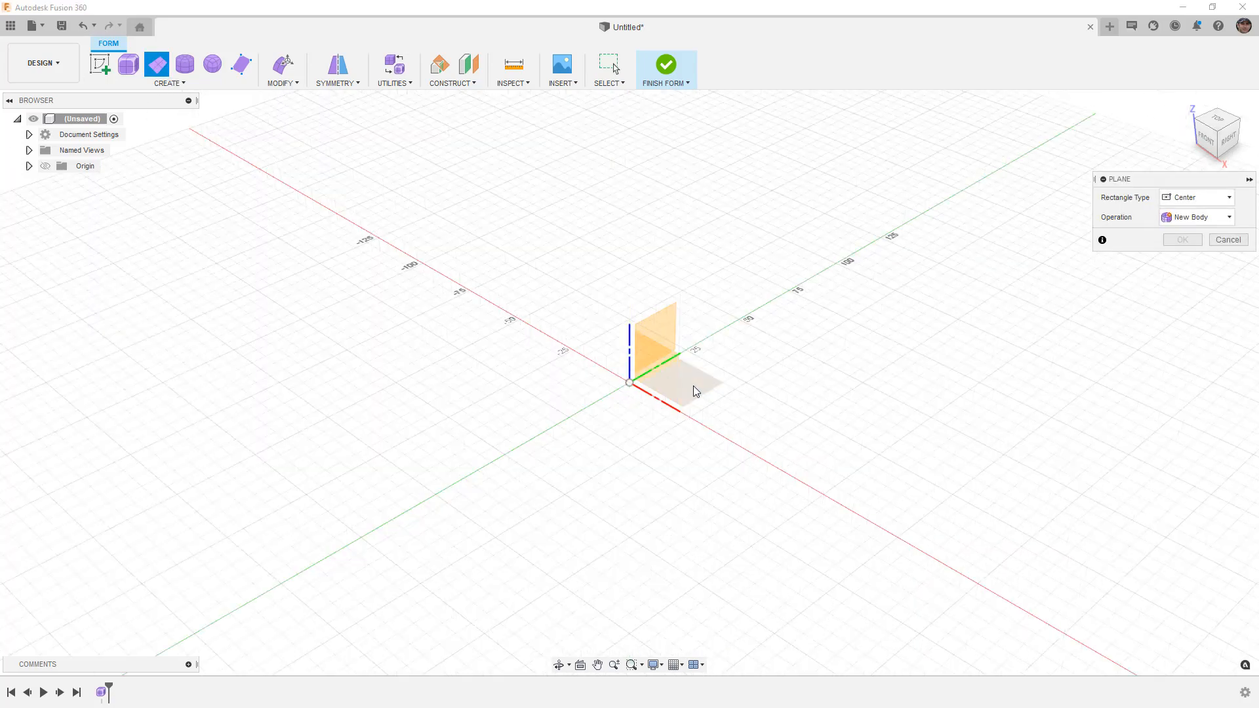
{"action": "left_click", "coordinate": [695, 383]}
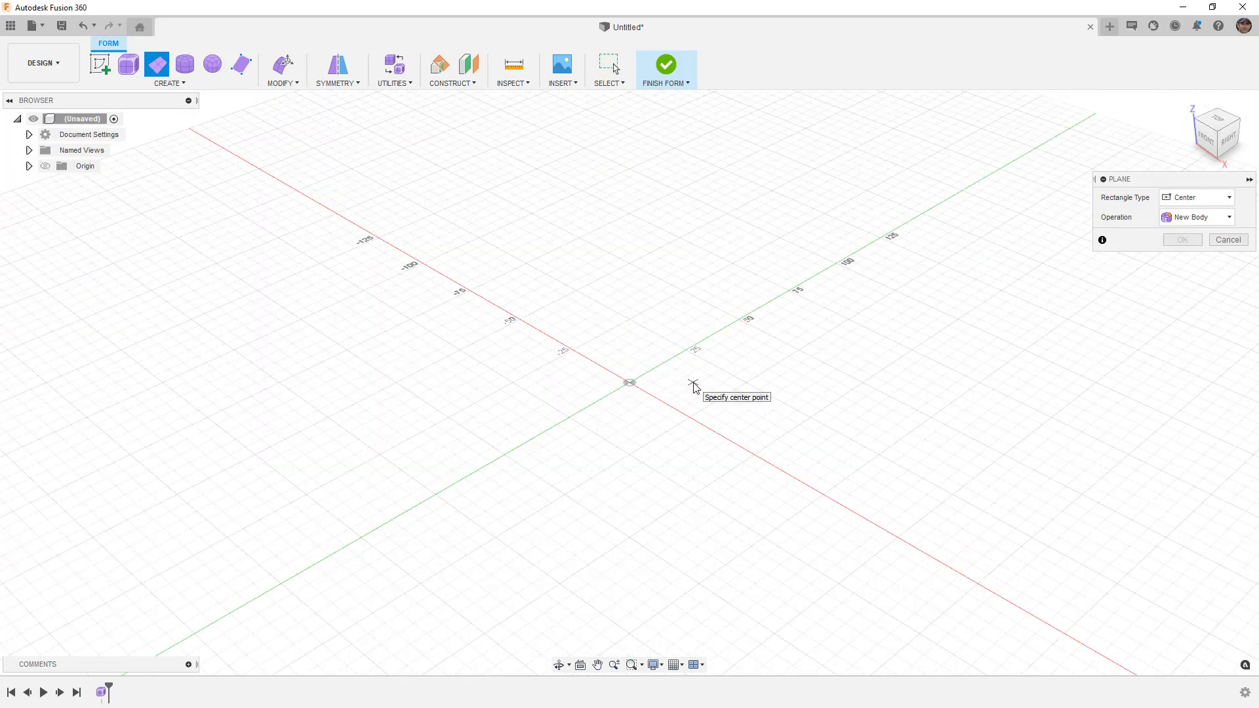
{"action": "left_click", "coordinate": [631, 385]}
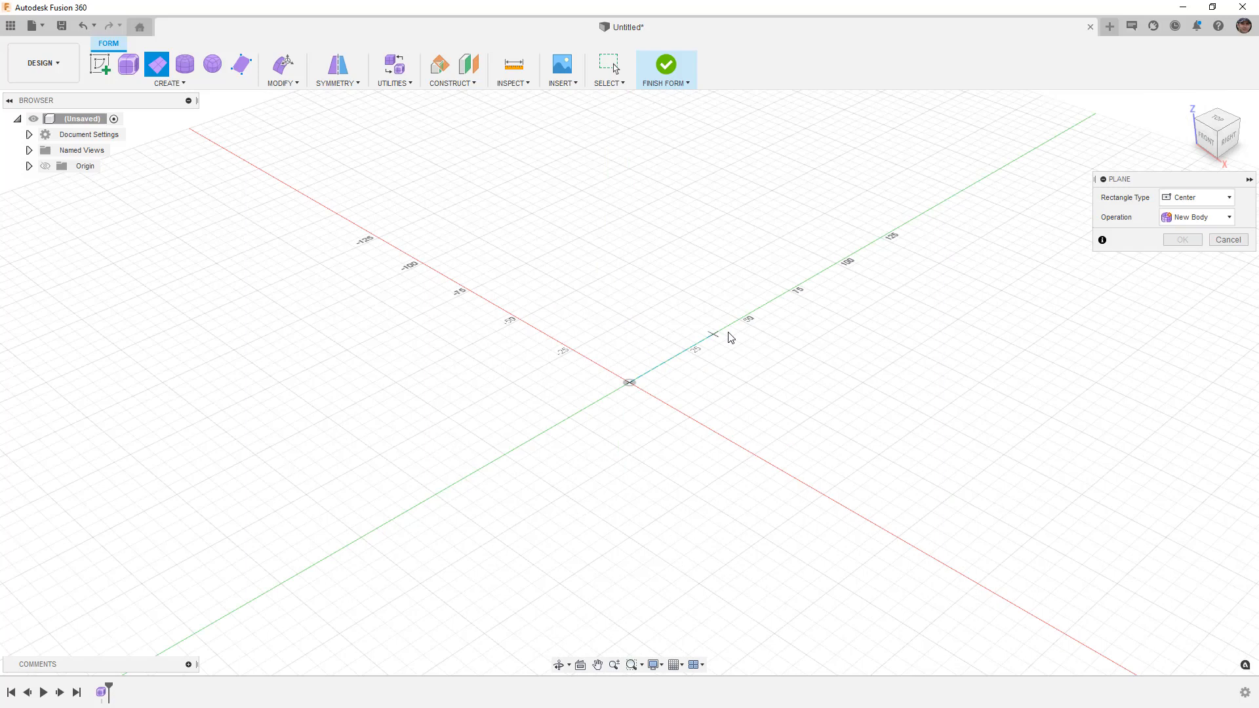
{"action": "left_click", "coordinate": [852, 343]}
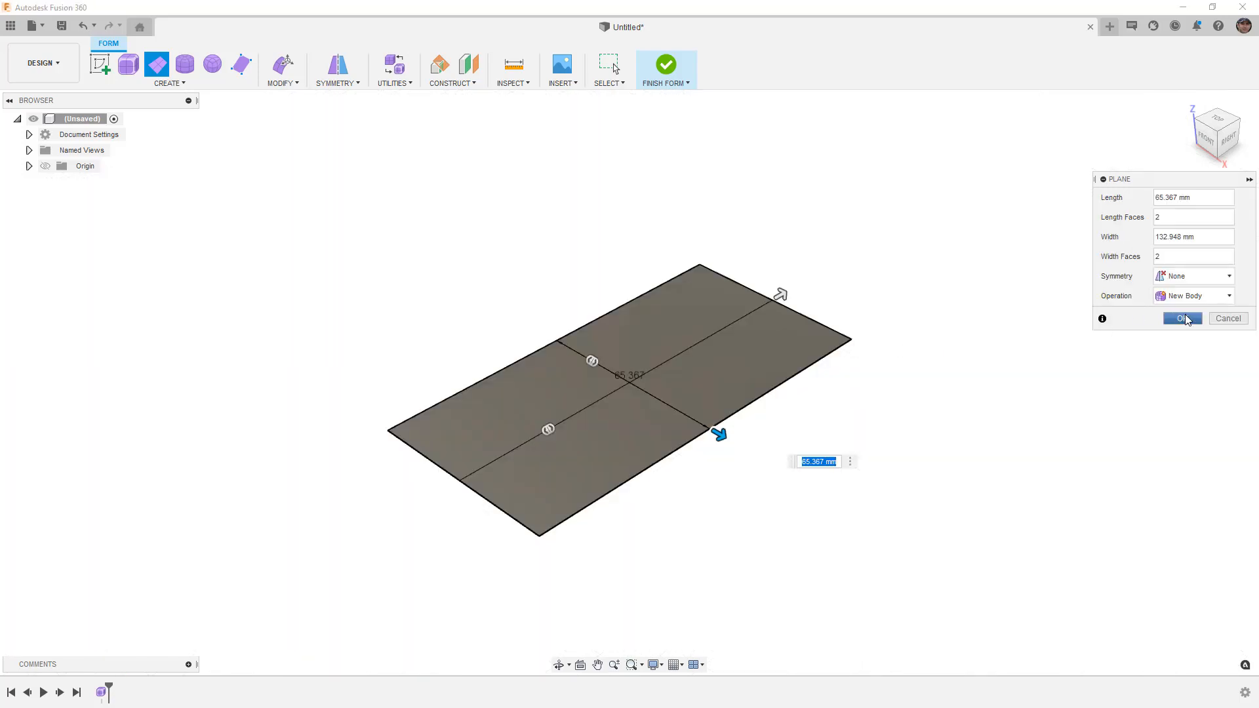
Give the new plane mirror symmetry with Length Symmetry enabled and create it as a new body
{"action": "left_click", "coordinate": [1194, 276]}
{"action": "left_click", "coordinate": [1189, 303]}
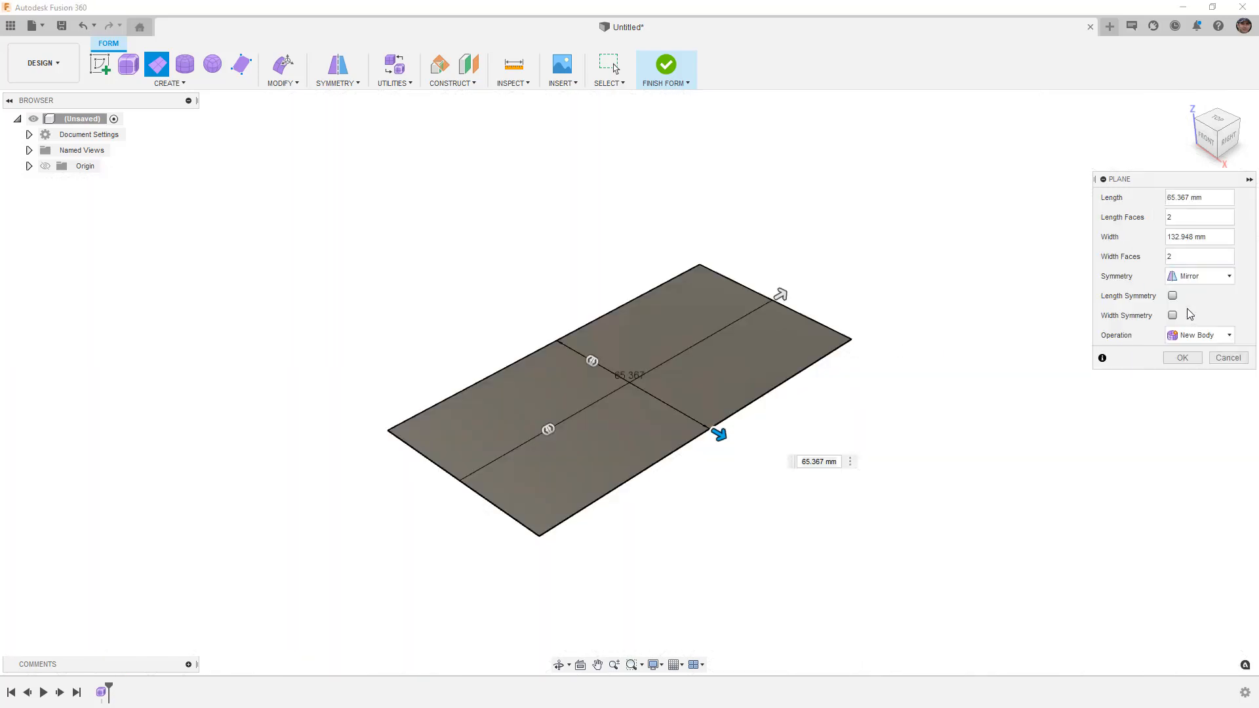
{"action": "left_click", "coordinate": [1172, 295]}
{"action": "left_click", "coordinate": [1181, 358]}
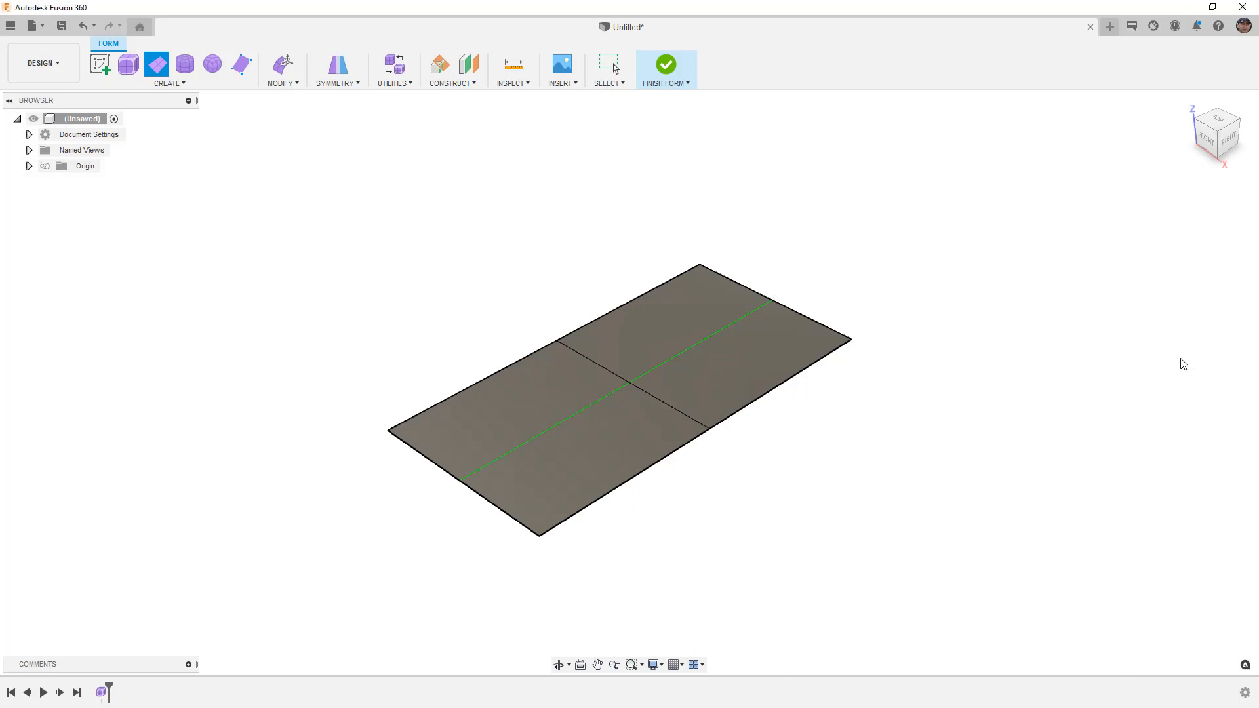
Select the whole plane and use Edit Form to move it upward and tilt it 10 degrees in the right view
{"action": "middle_click_drag", "start_coordinate": [787, 429], "coordinate": [750, 433], "text": "shift"}
{"action": "left_click_drag", "start_coordinate": [315, 291], "coordinate": [989, 562]}
{"action": "left_click", "coordinate": [283, 64]}
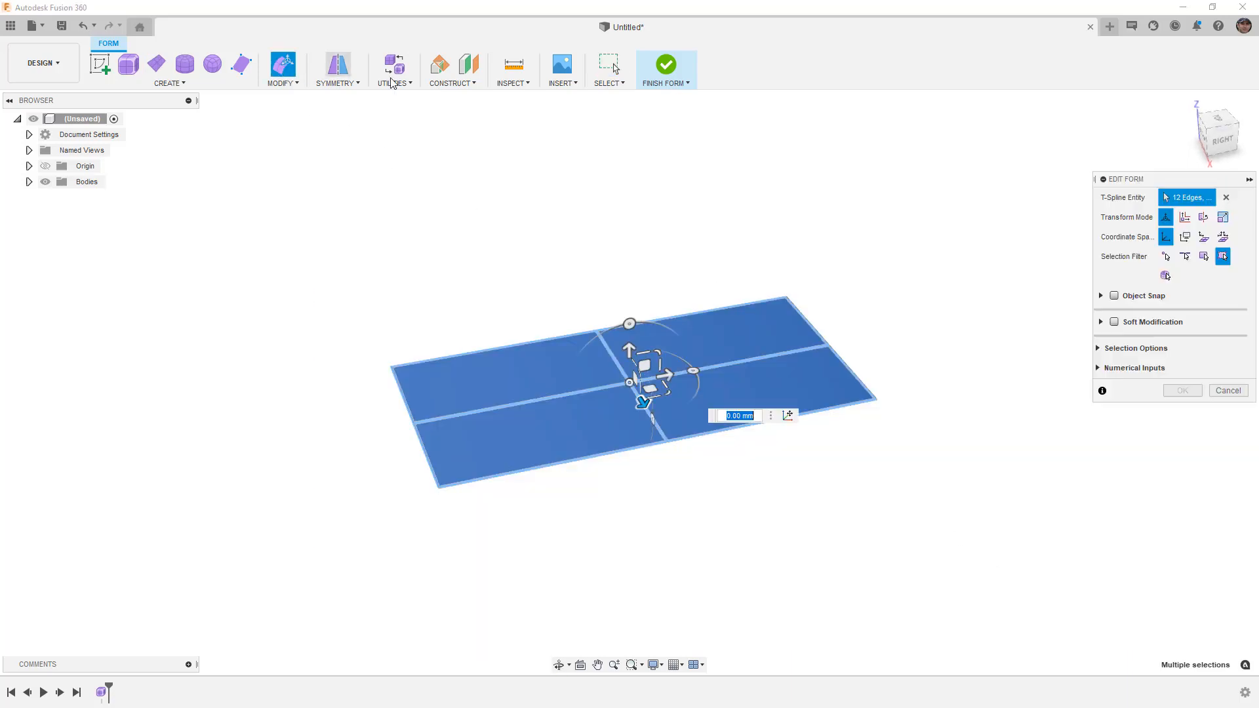
{"action": "left_click", "coordinate": [1222, 139]}
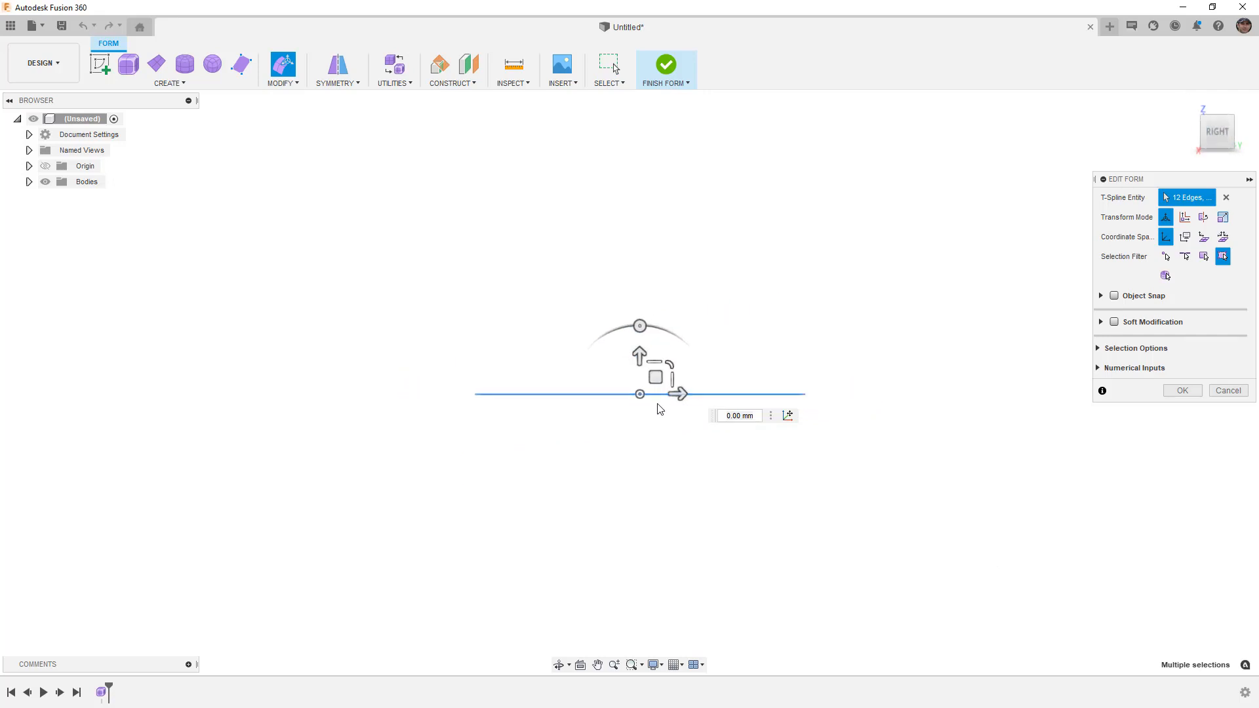
{"action": "left_click_drag", "start_coordinate": [655, 377], "coordinate": [656, 324]}
{"action": "left_click_drag", "start_coordinate": [646, 274], "coordinate": [628, 276]}
{"action": "middle_click_drag", "start_coordinate": [733, 407], "coordinate": [742, 441], "text": "shift"}
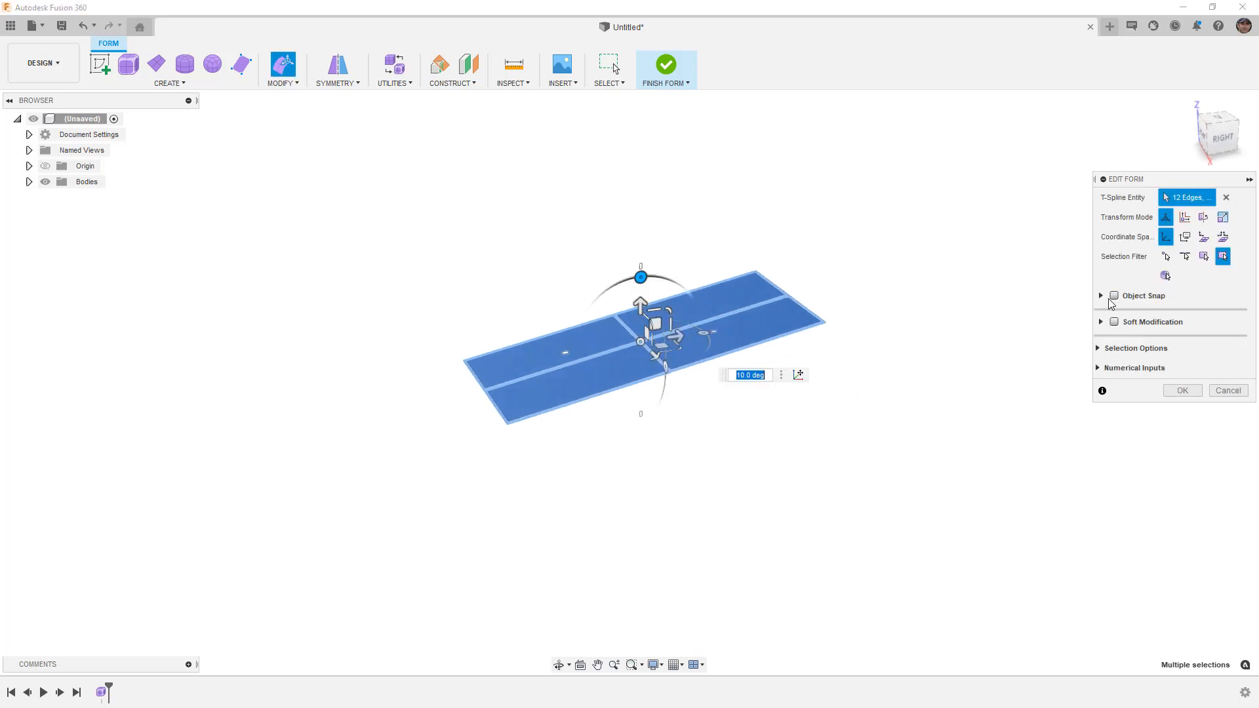
{"action": "left_click", "coordinate": [1097, 349]}
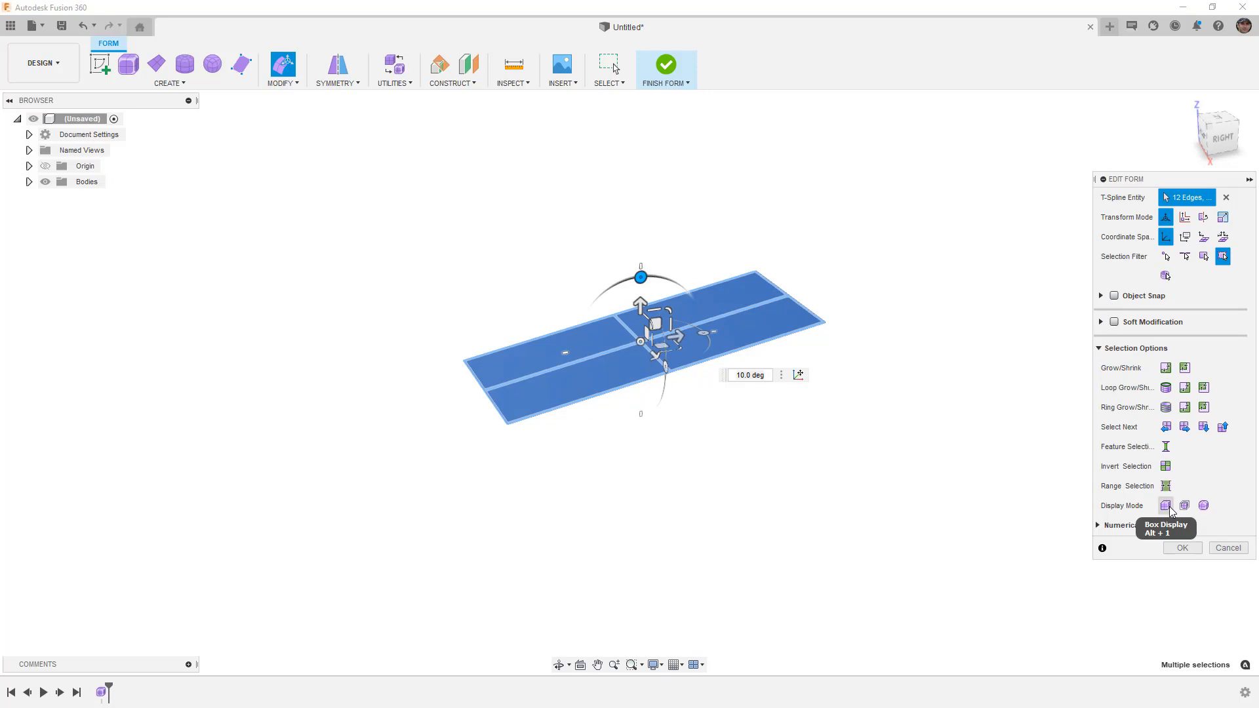
{"action": "left_click", "coordinate": [1183, 547]}
Raise the two middle cross edges 5 mm with Edit Form, checking the shape in smooth display before returning to box display
{"action": "scroll", "coordinate": [639, 346], "scroll_direction": "up", "scroll_amount": 2}
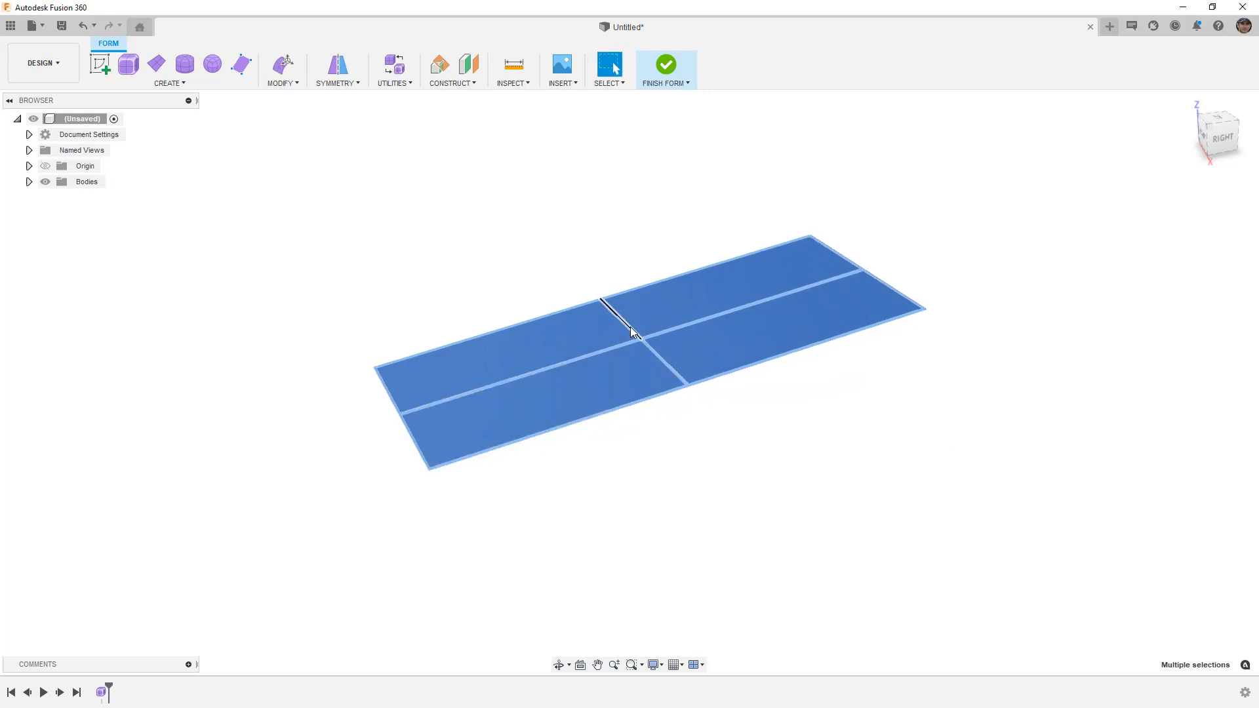
{"action": "left_click", "coordinate": [631, 327]}
{"action": "left_click", "coordinate": [652, 353], "text": "shift"}
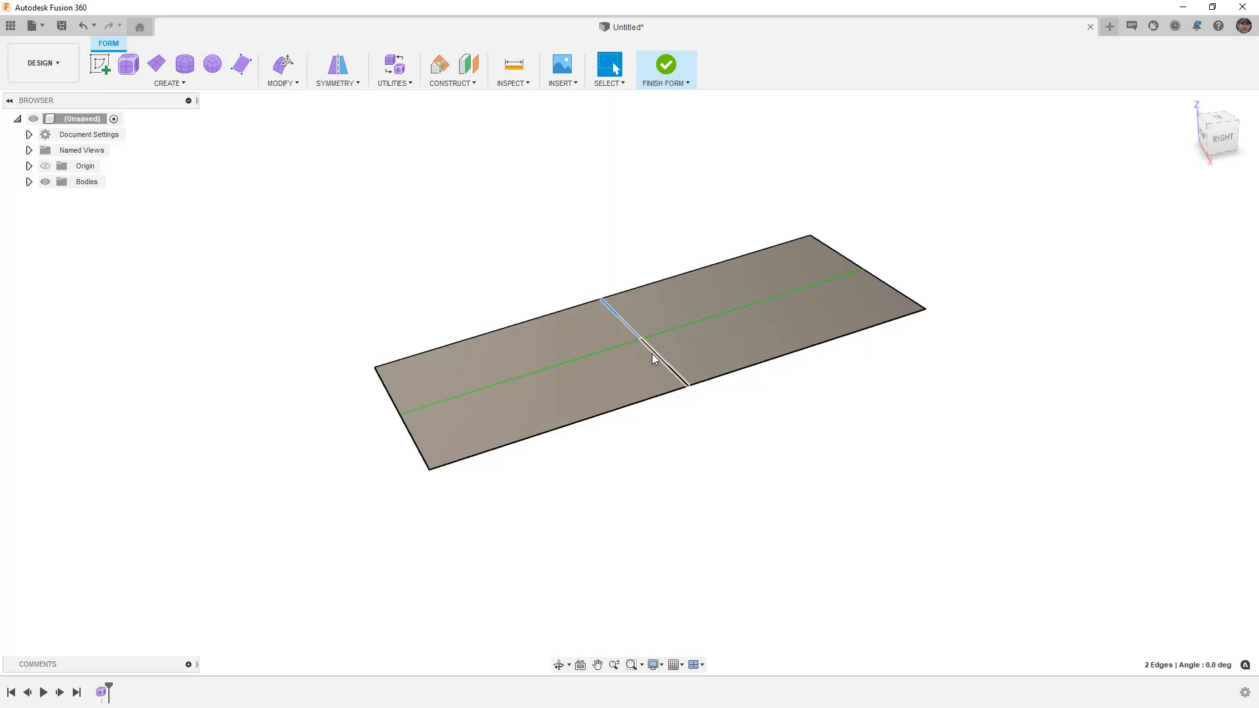
{"action": "left_click", "coordinate": [287, 67]}
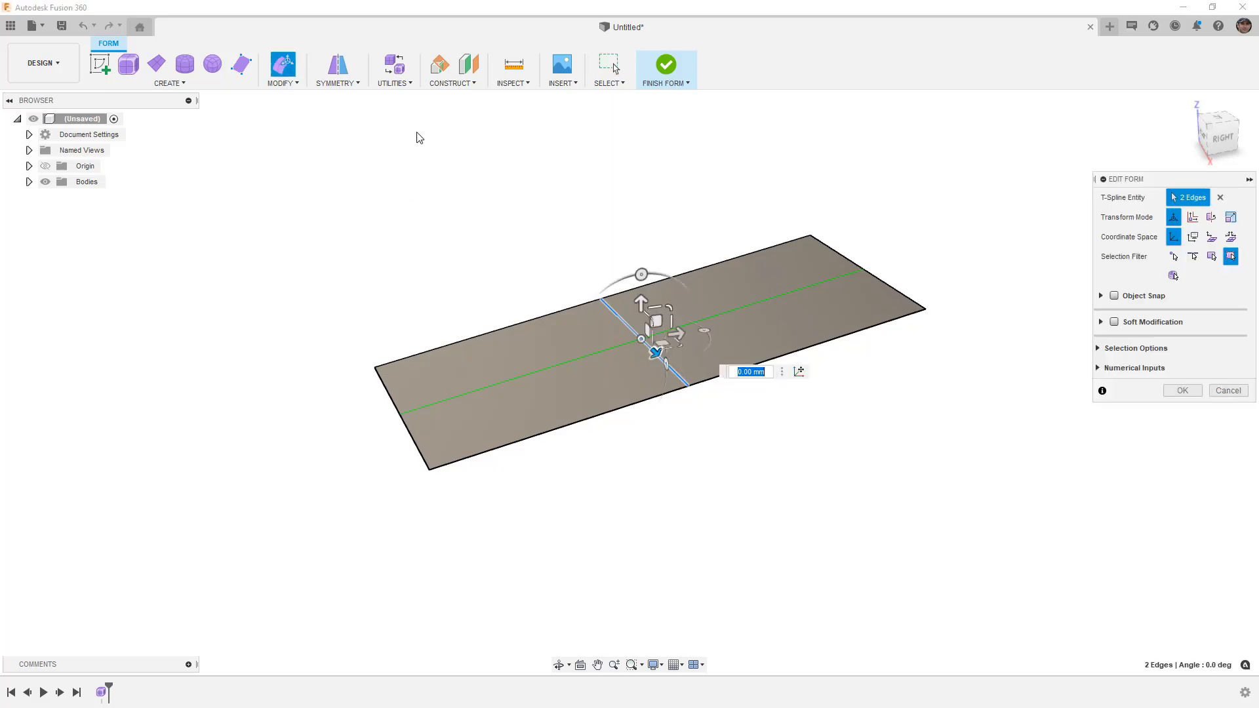
{"action": "left_click_drag", "start_coordinate": [644, 303], "coordinate": [642, 283]}
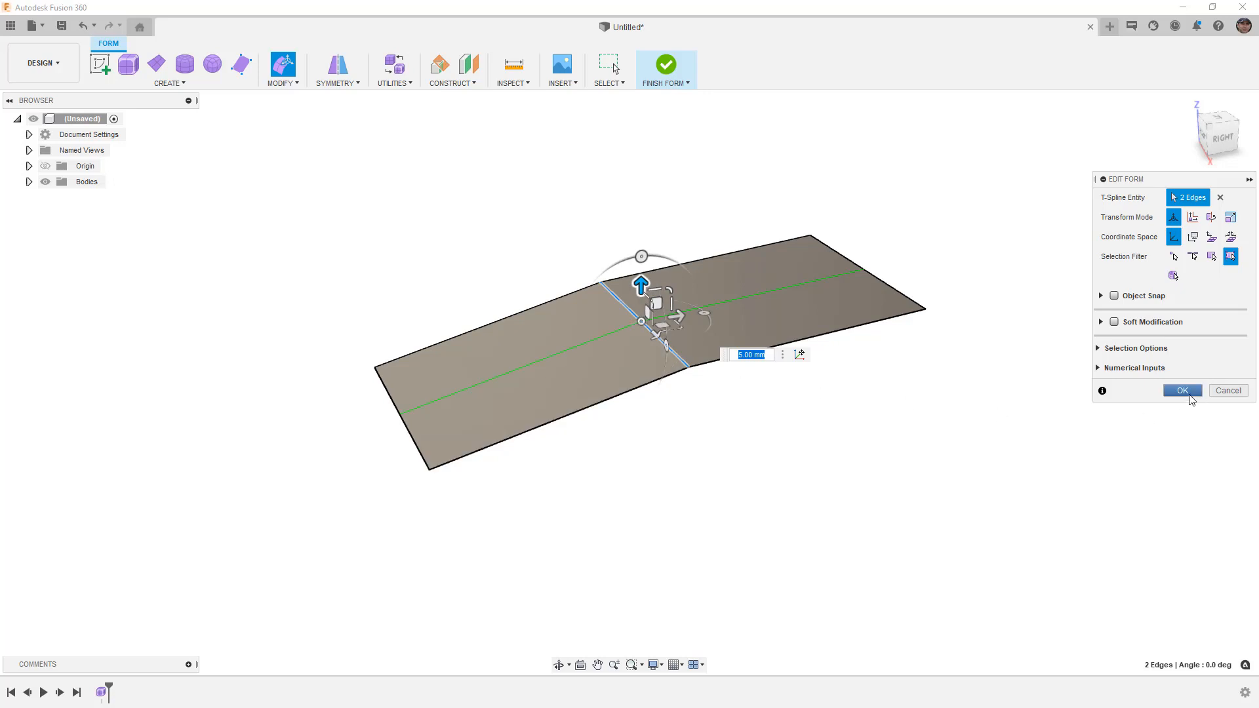
{"action": "key", "text": "Return"}
{"action": "key", "text": "alt+3"}
{"action": "key", "text": "alt+1"}
{"action": "left_click", "coordinate": [1183, 390]}
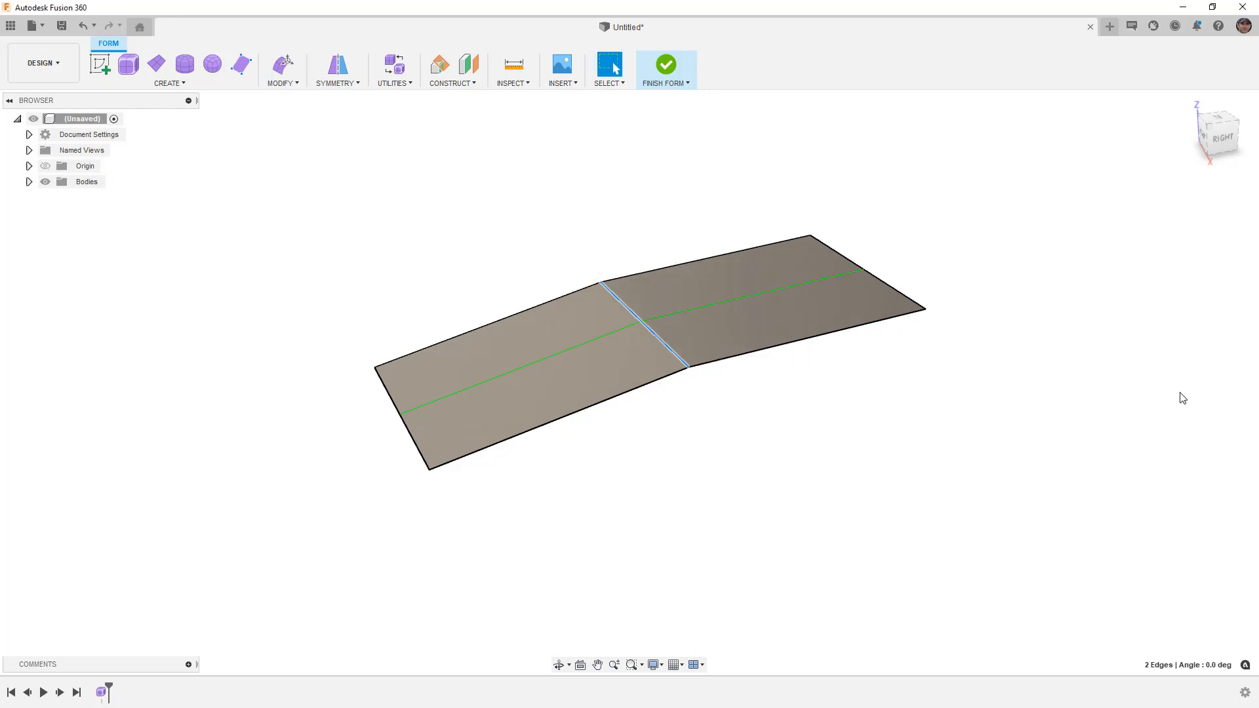
Insert edges on both sides of the middle cross edges at insert location 0.50, using the Simple insertion mode
{"action": "left_click", "coordinate": [292, 91]}
{"action": "left_click", "coordinate": [299, 128]}
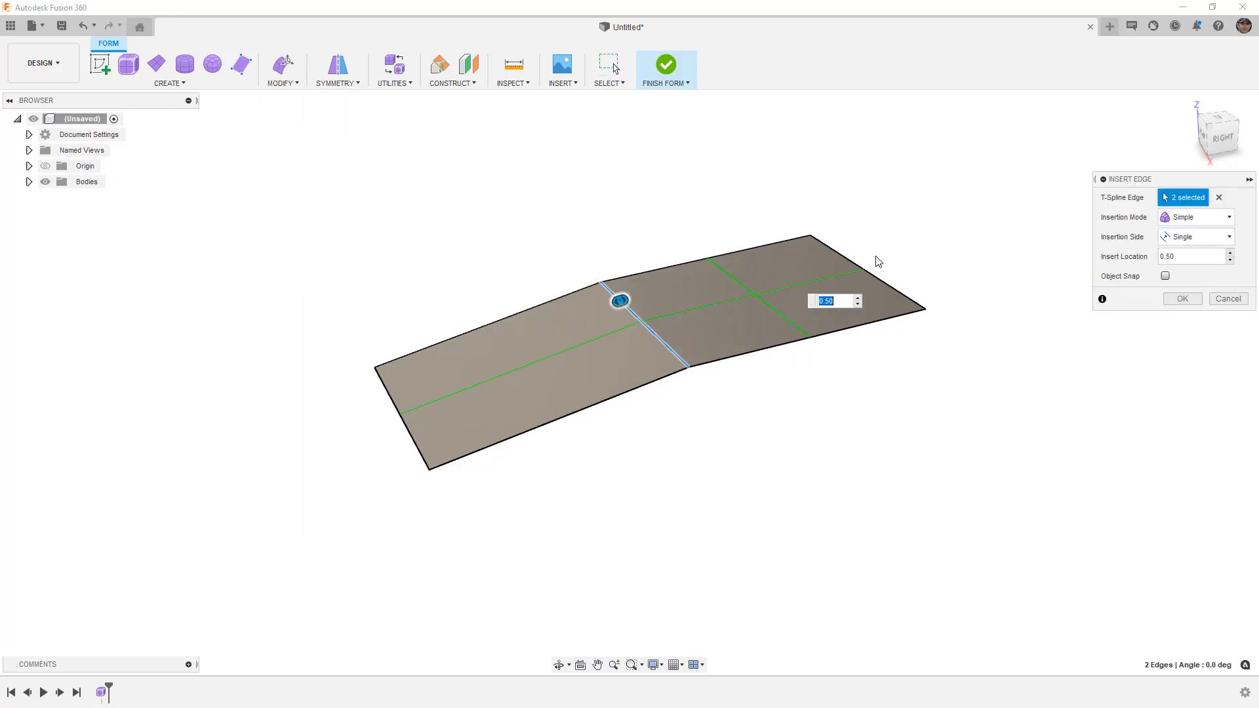
{"action": "left_click", "coordinate": [1181, 237]}
{"action": "left_click", "coordinate": [1178, 270]}
{"action": "left_click", "coordinate": [1182, 299]}
{"action": "mouse_move", "coordinate": [927, 343]}
{"action": "middle_mouse_down", "text": "shift"}
{"action": "mouse_move", "coordinate": [905, 312]}
{"action": "mouse_move", "coordinate": [933, 354]}
{"action": "middle_mouse_up", "text": "shift"}
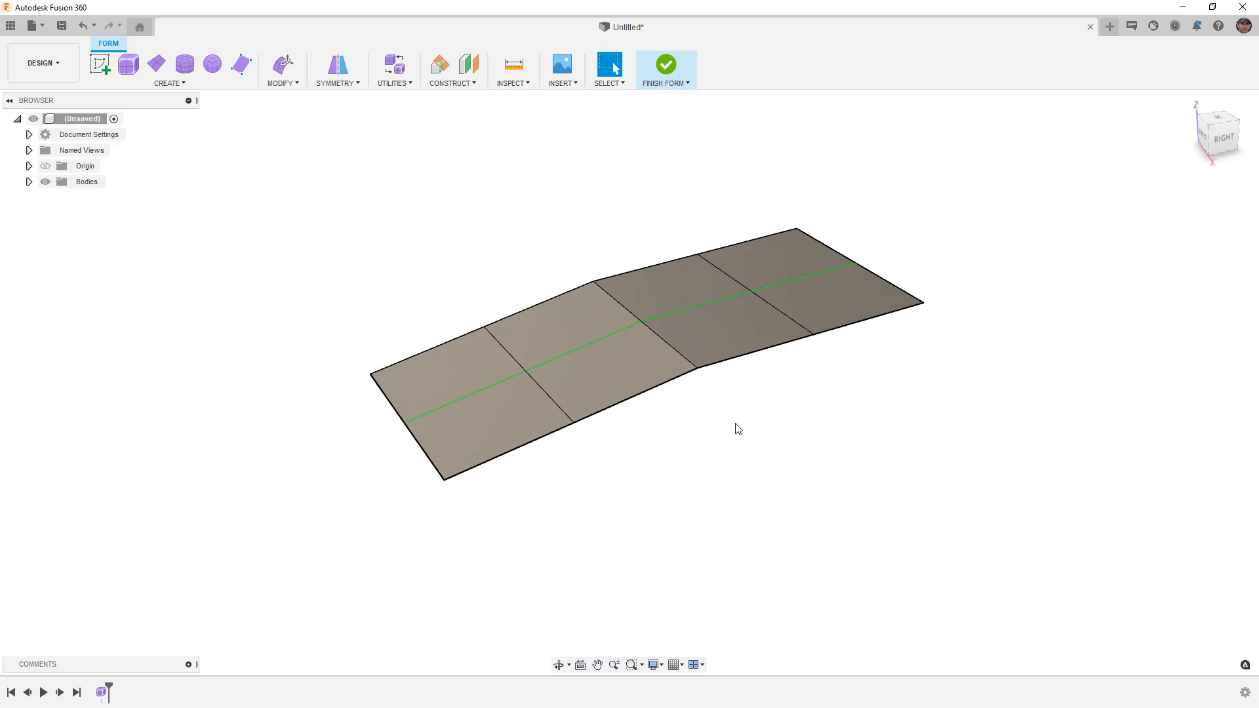
Extrude the long side edge loop with Edit Form from the top view, about 35 mm outward and 7 mm toward the rear
{"action": "double_click", "coordinate": [557, 437]}
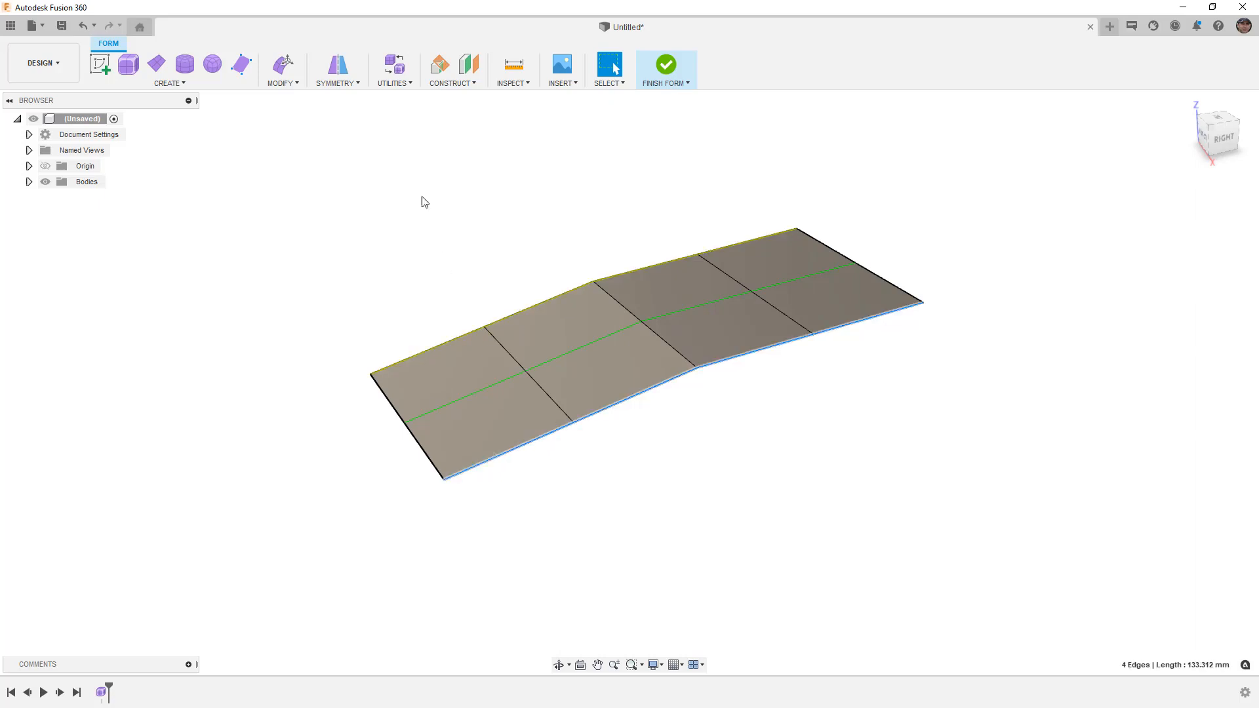
{"action": "left_click", "coordinate": [294, 70]}
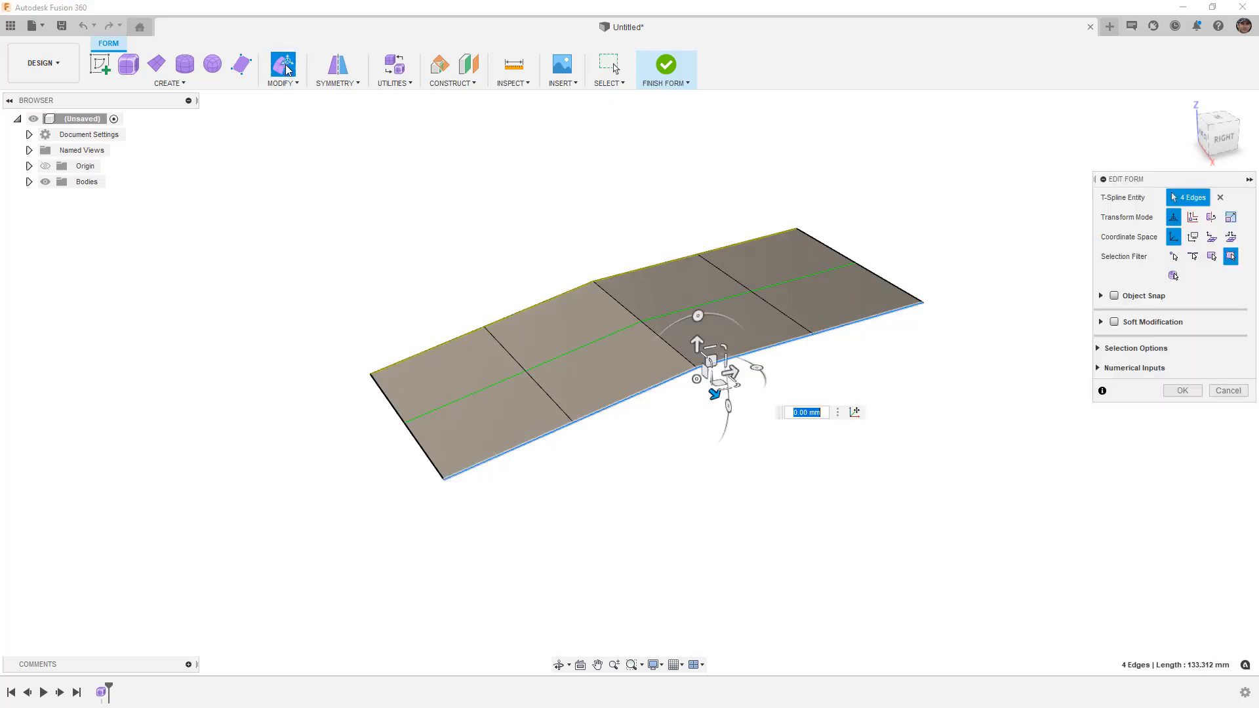
{"action": "left_click", "coordinate": [1223, 119]}
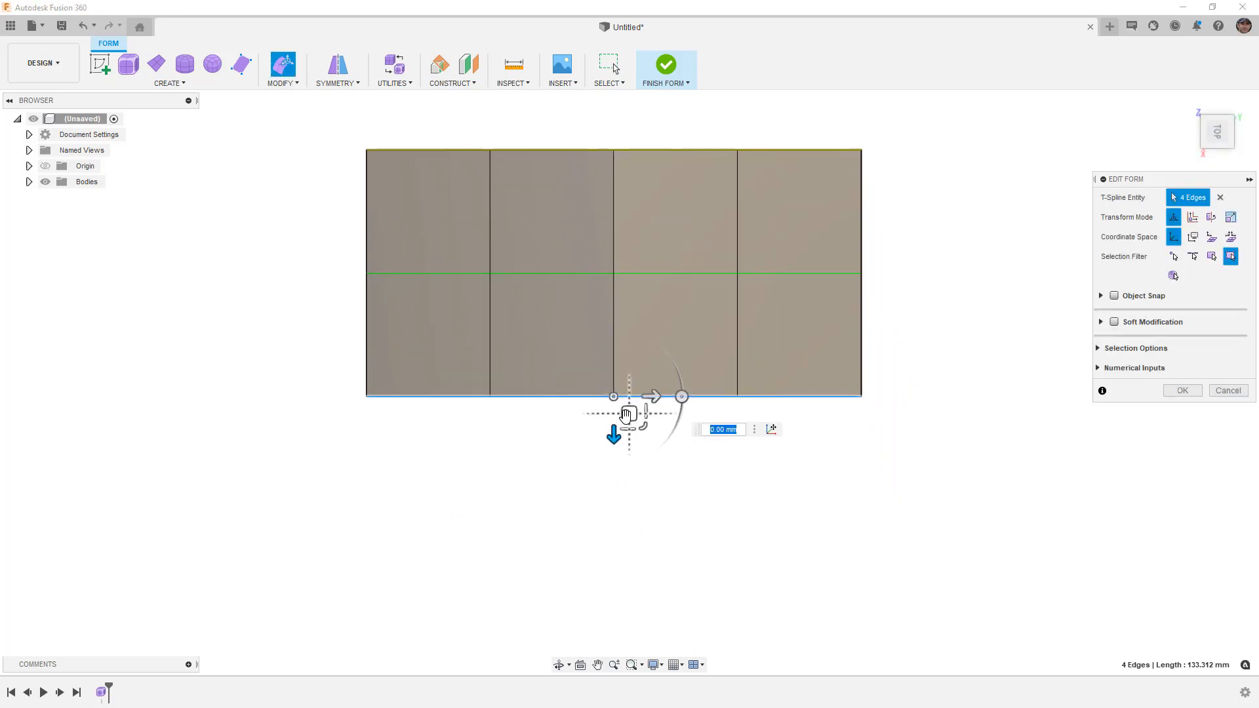
{"action": "left_click_drag", "start_coordinate": [626, 414], "coordinate": [655, 542]}
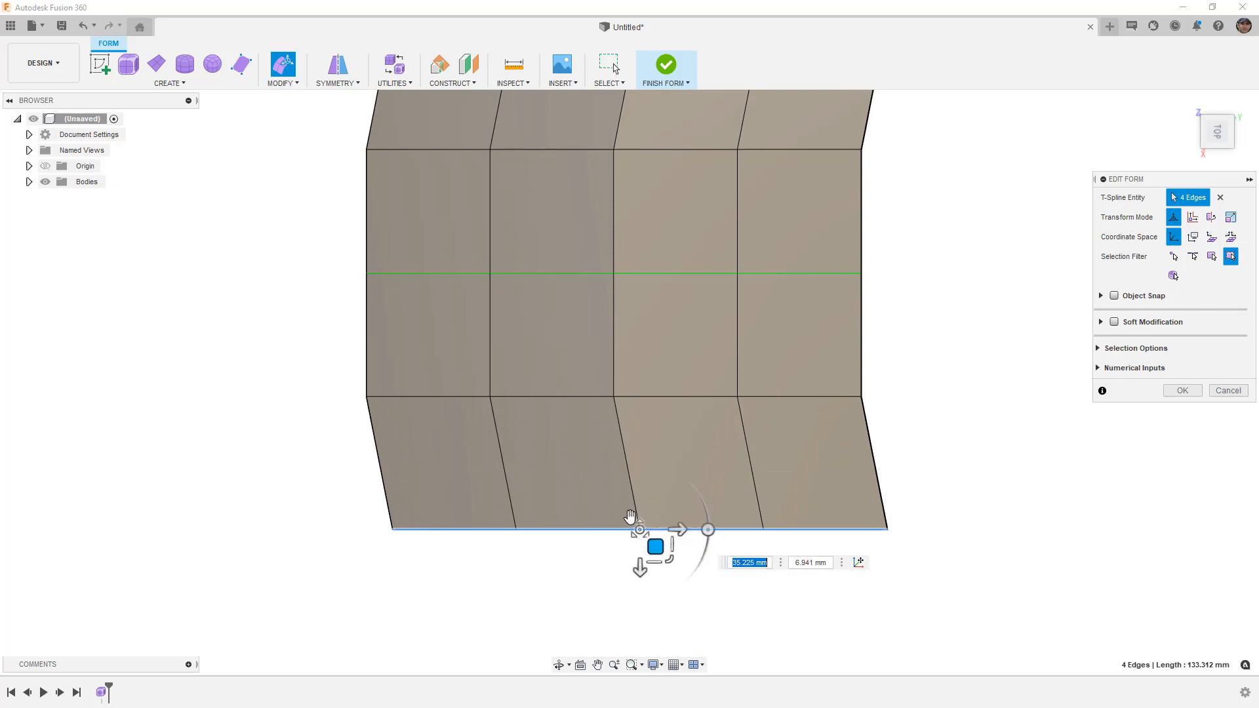
Extrude the outer side edge loop once more outward and further toward the rear to add a second row of faces
{"action": "scroll", "coordinate": [576, 436], "scroll_direction": "down", "scroll_amount": 3}
{"action": "scroll", "coordinate": [576, 431], "scroll_direction": "down", "scroll_amount": 2}
{"action": "middle_click_drag", "start_coordinate": [579, 451], "coordinate": [579, 433]}
{"action": "left_click_drag", "start_coordinate": [622, 480], "coordinate": [651, 556], "text": "alt"}
Extrude the front edge loop forward and down into three new rows from the right view, comparing box and smooth display
{"action": "double_click", "coordinate": [507, 511]}
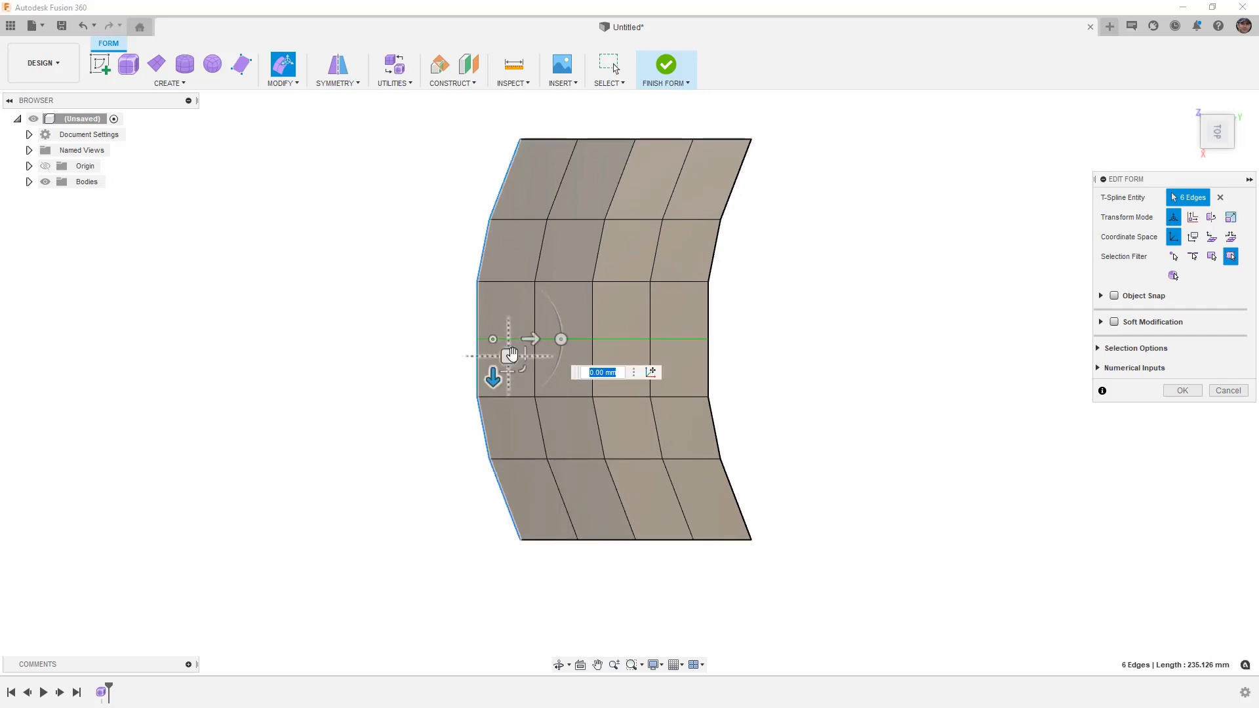
{"action": "left_click", "coordinate": [1218, 151]}
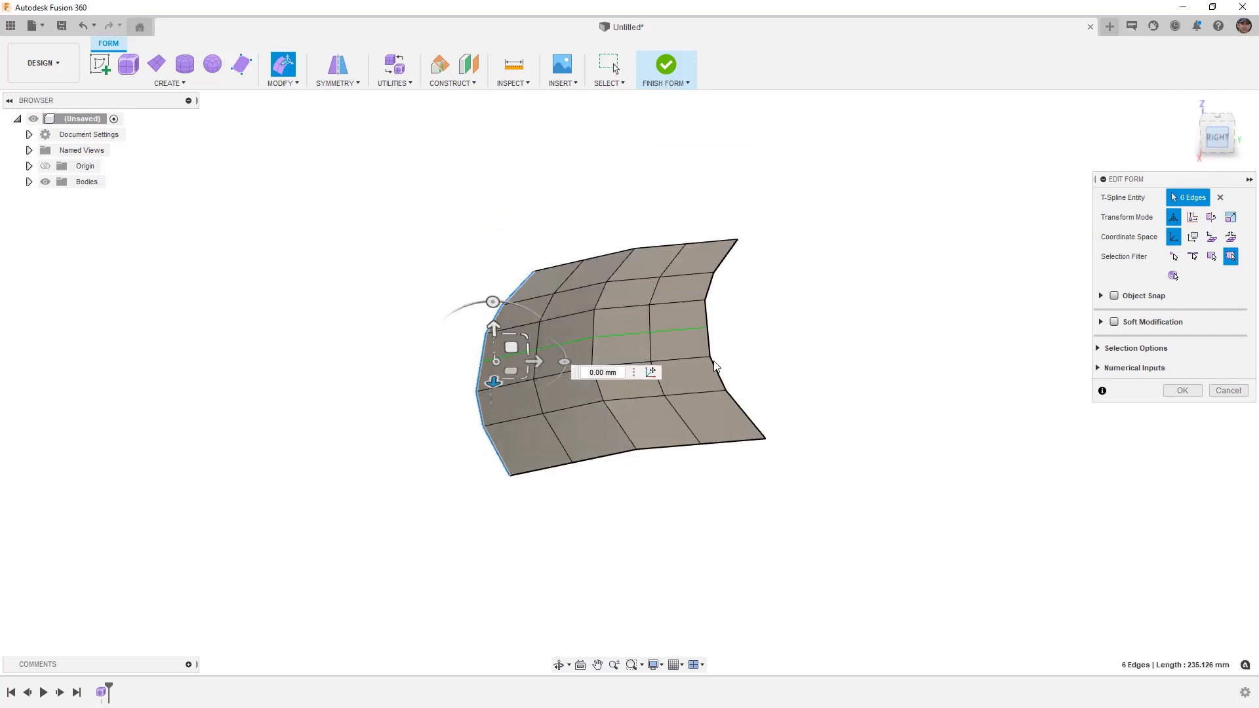
{"action": "left_click_drag", "start_coordinate": [508, 367], "coordinate": [424, 474], "text": "alt"}
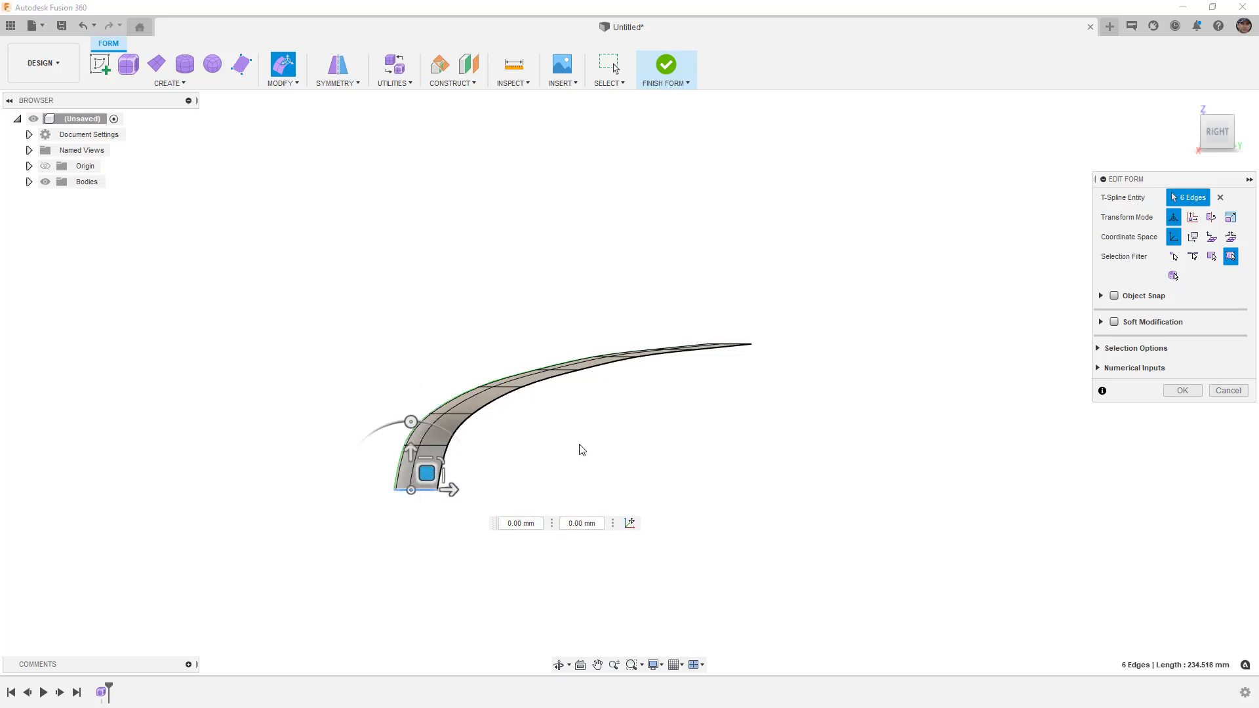
{"action": "key", "text": "alt+1"}
{"action": "key", "text": "alt+3"}
{"action": "key", "text": "alt+1"}
Nudge two inner cross edge loops to even out the side profile, check it in smooth display, and finish the form edit
{"action": "scroll", "coordinate": [684, 350], "scroll_direction": "up", "scroll_amount": 1}
{"action": "scroll", "coordinate": [684, 348], "scroll_direction": "up", "scroll_amount": 4}
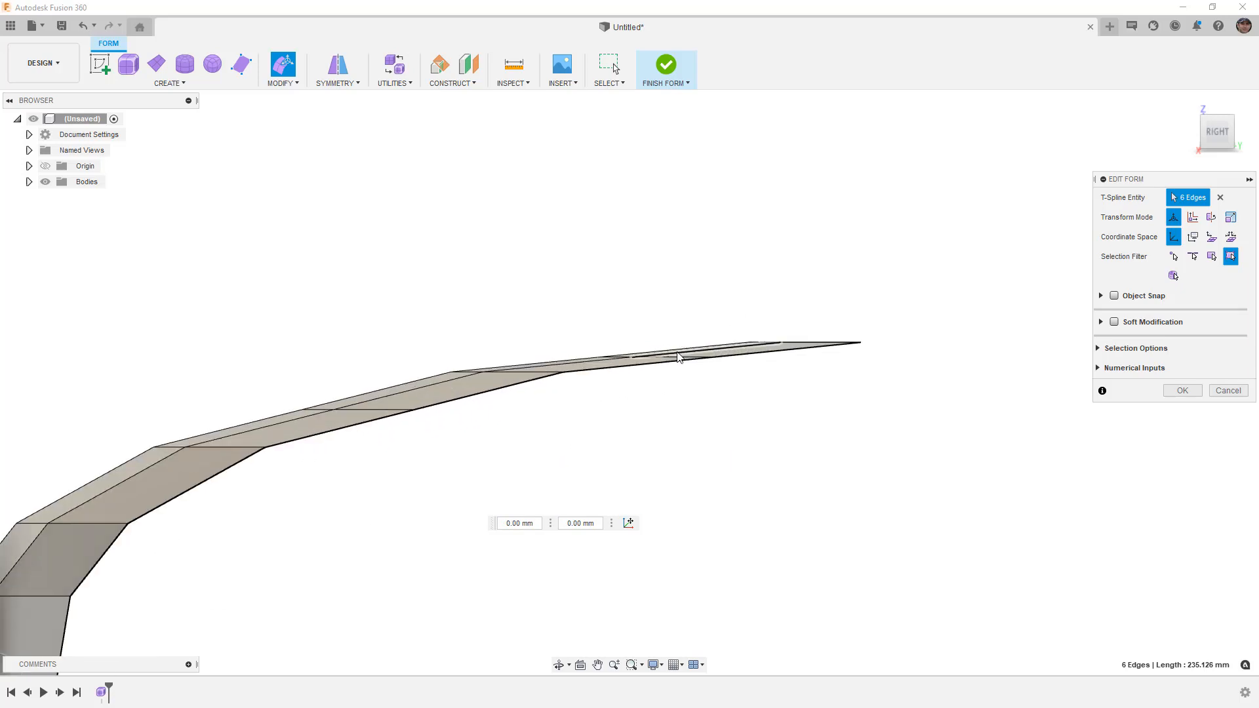
{"action": "double_click", "coordinate": [674, 359]}
{"action": "left_click_drag", "start_coordinate": [664, 339], "coordinate": [659, 335]}
{"action": "double_click", "coordinate": [368, 412]}
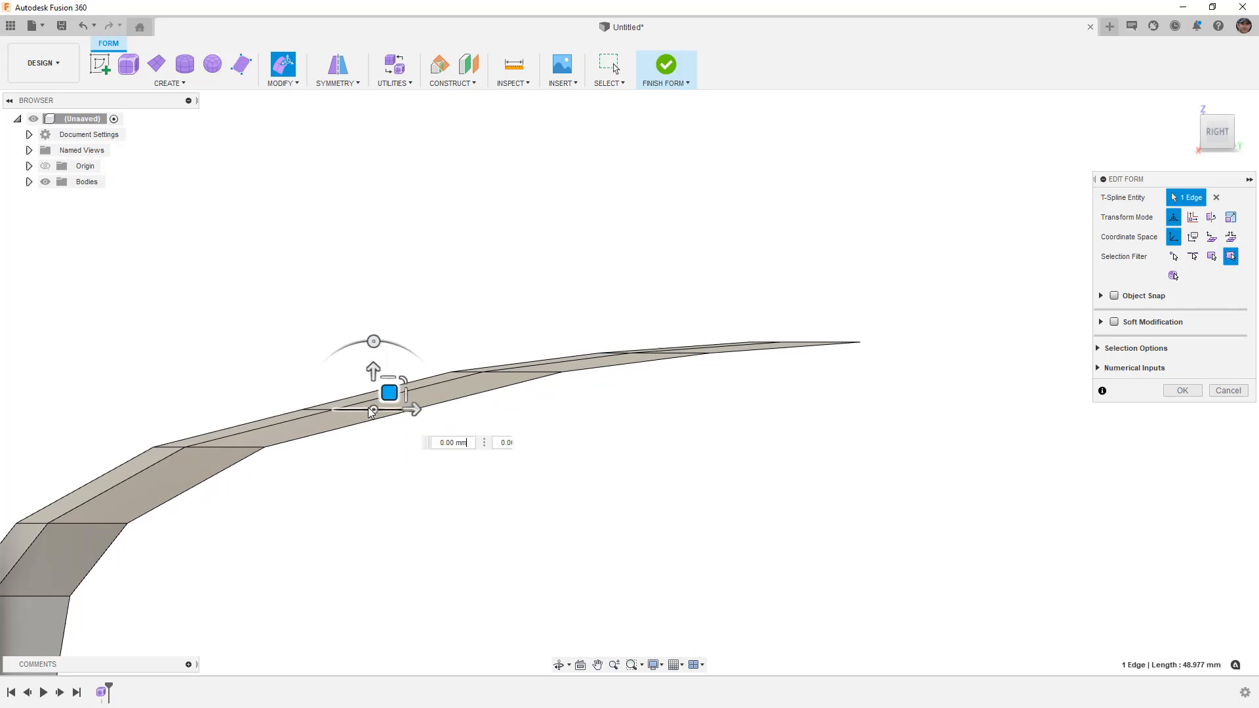
{"action": "left_click_drag", "start_coordinate": [343, 389], "coordinate": [352, 390]}
{"action": "key", "text": "alt+3"}
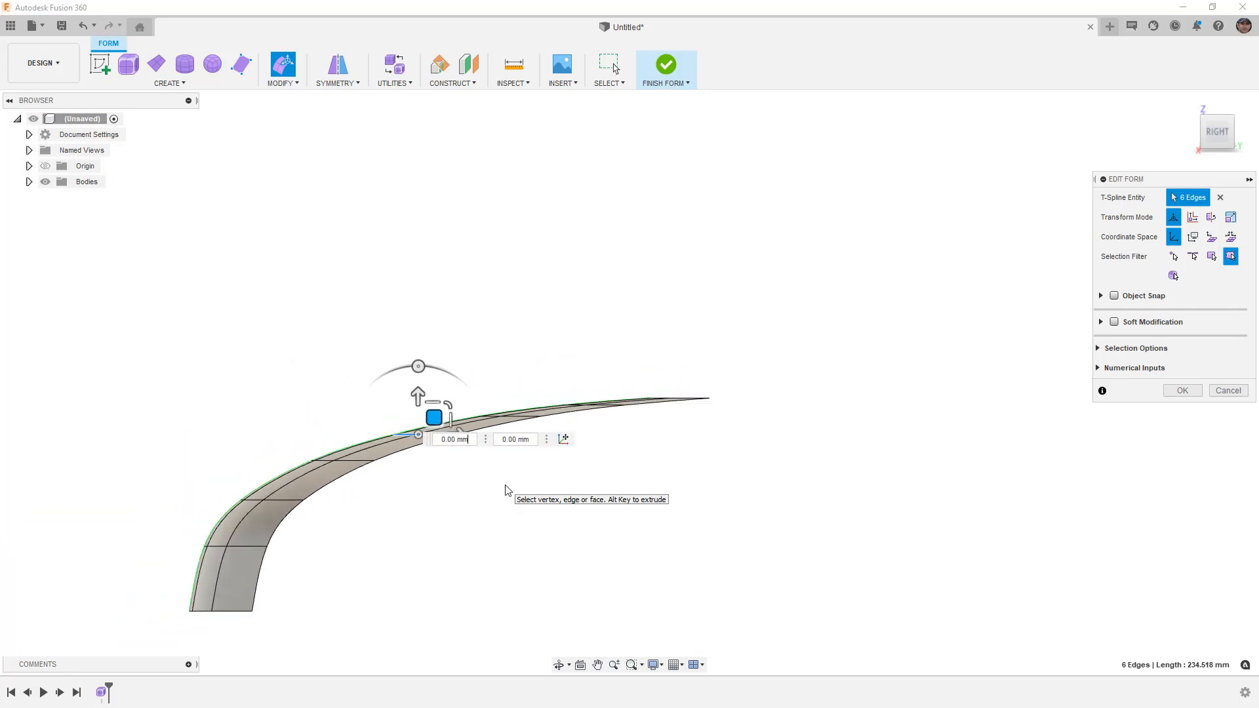
{"action": "key", "text": "alt+1"}
{"action": "middle_click_drag", "start_coordinate": [453, 511], "coordinate": [529, 478], "text": "shift"}
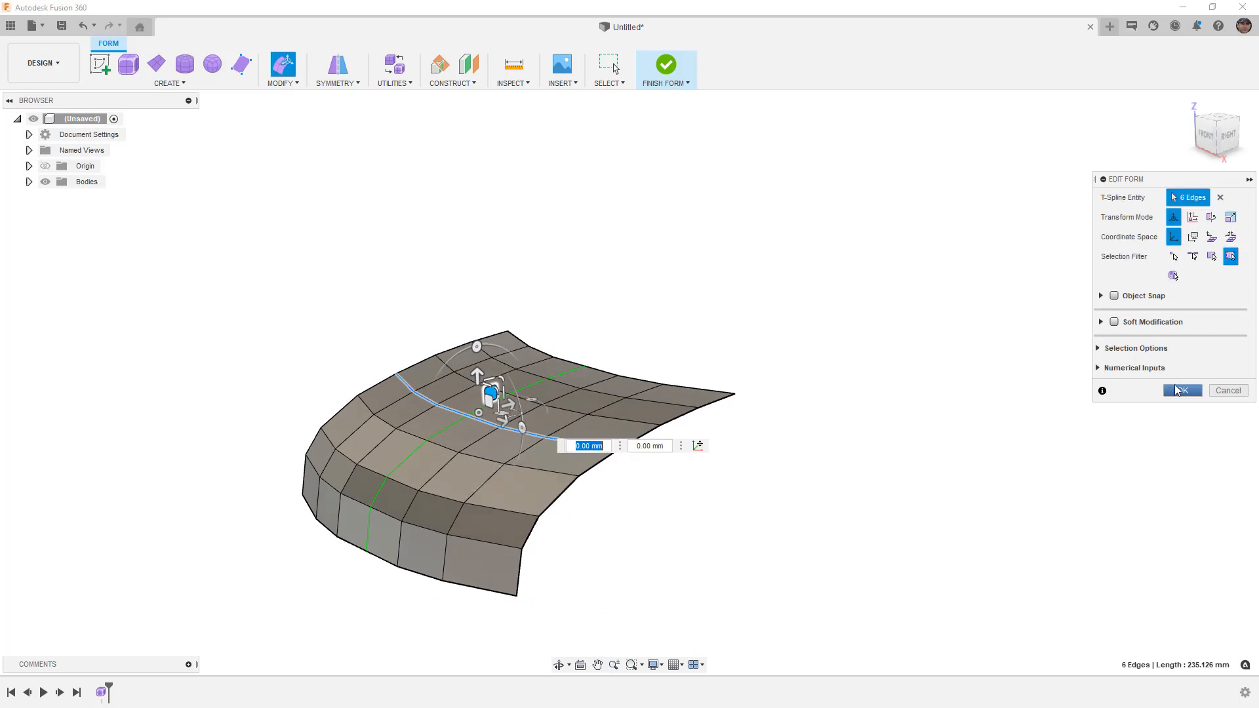
{"action": "left_click", "coordinate": [1177, 391]}
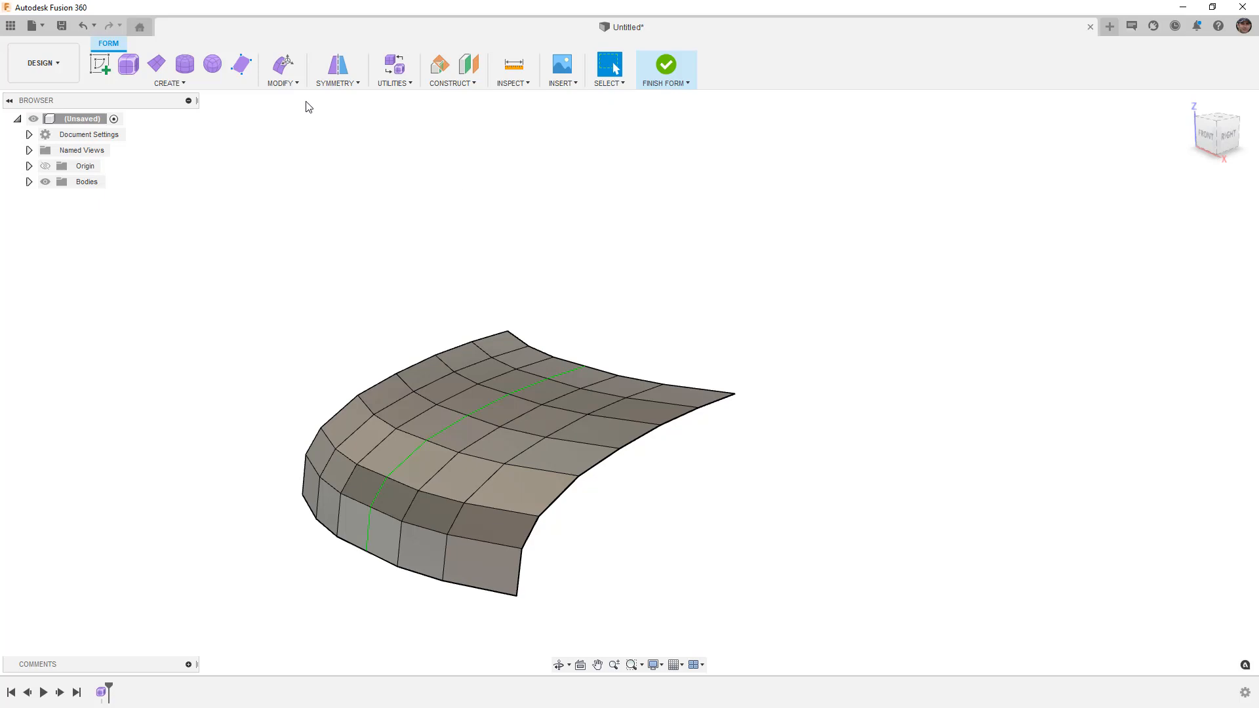
Start Edit By Curve on the whole centre symmetry edge loop and set the driving curve's degree to 5
{"action": "left_click", "coordinate": [293, 84]}
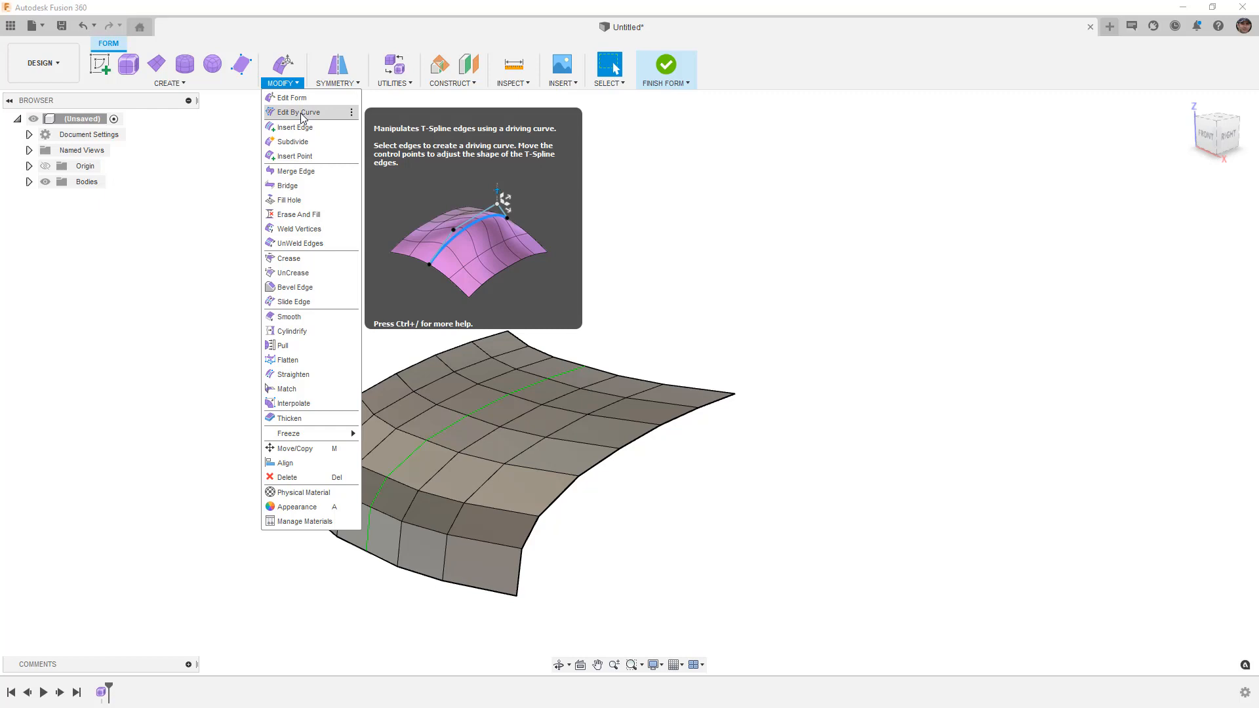
{"action": "left_click", "coordinate": [303, 115]}
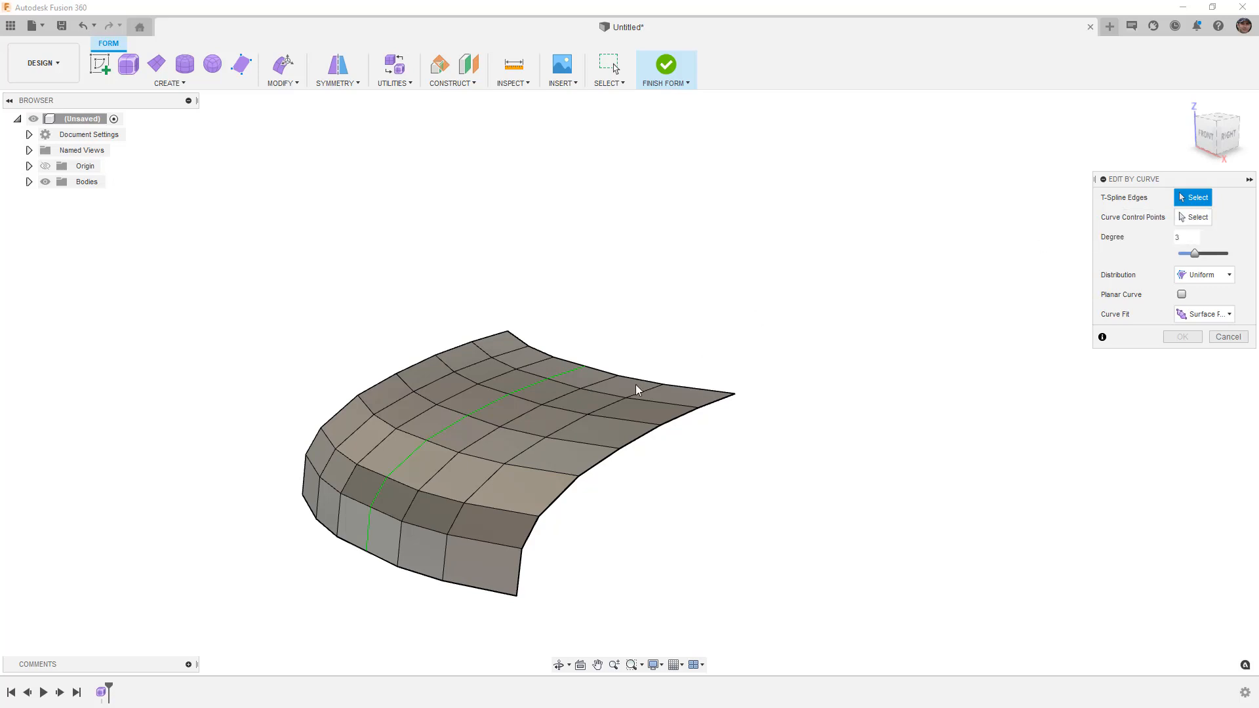
{"action": "double_click", "coordinate": [567, 374]}
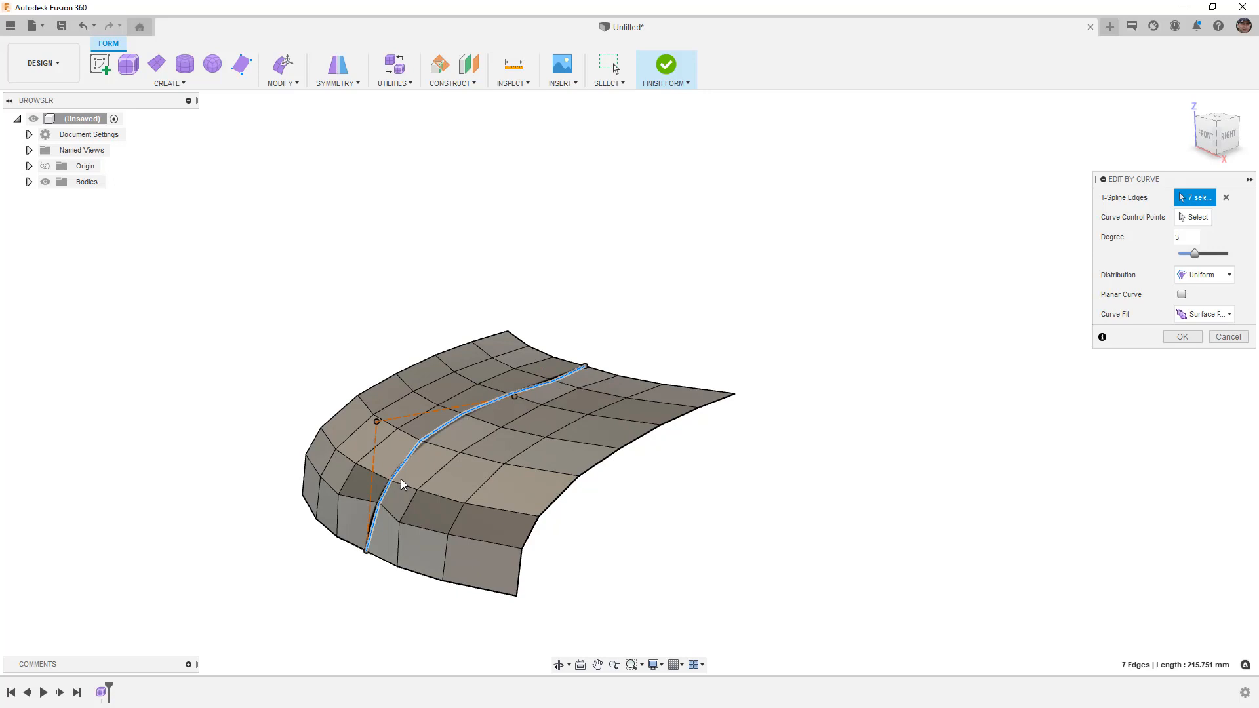
{"action": "mouse_move", "coordinate": [427, 452]}
{"action": "middle_mouse_down", "text": "shift"}
{"action": "mouse_move", "coordinate": [441, 478]}
{"action": "mouse_move", "coordinate": [509, 481]}
{"action": "mouse_move", "coordinate": [459, 499]}
{"action": "mouse_move", "coordinate": [413, 459]}
{"action": "middle_mouse_up", "text": "shift"}
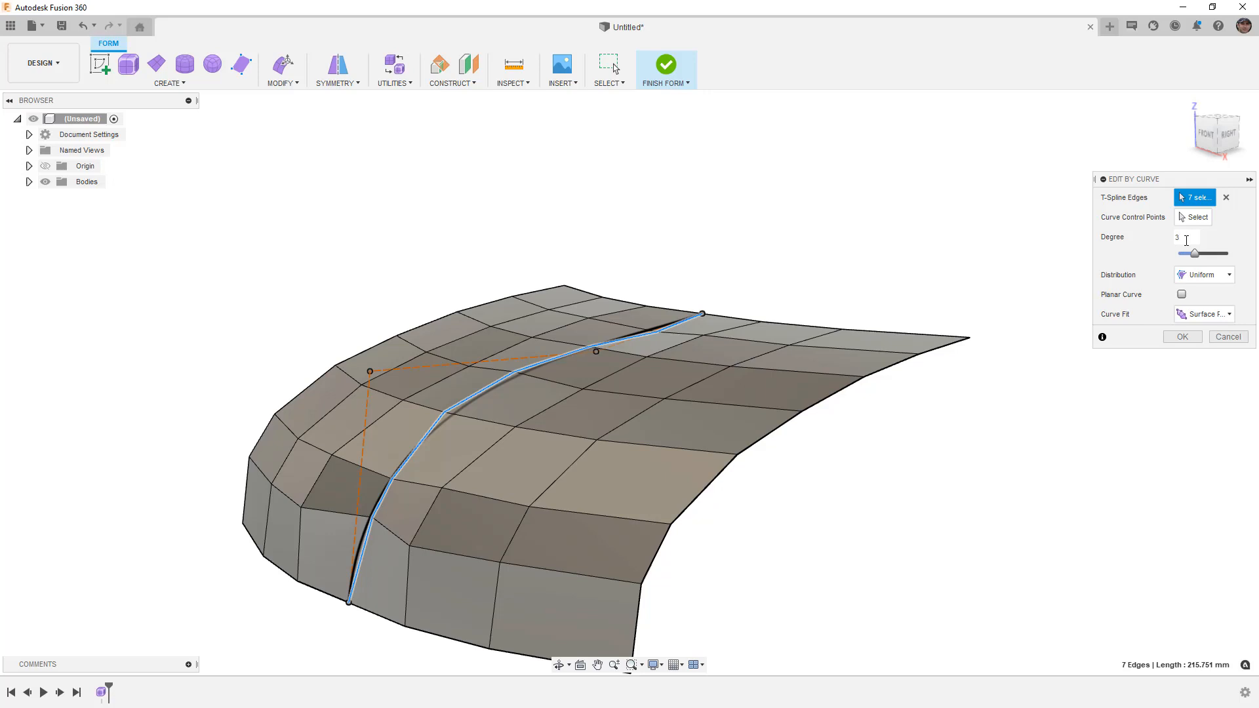
{"action": "left_click", "coordinate": [1225, 134]}
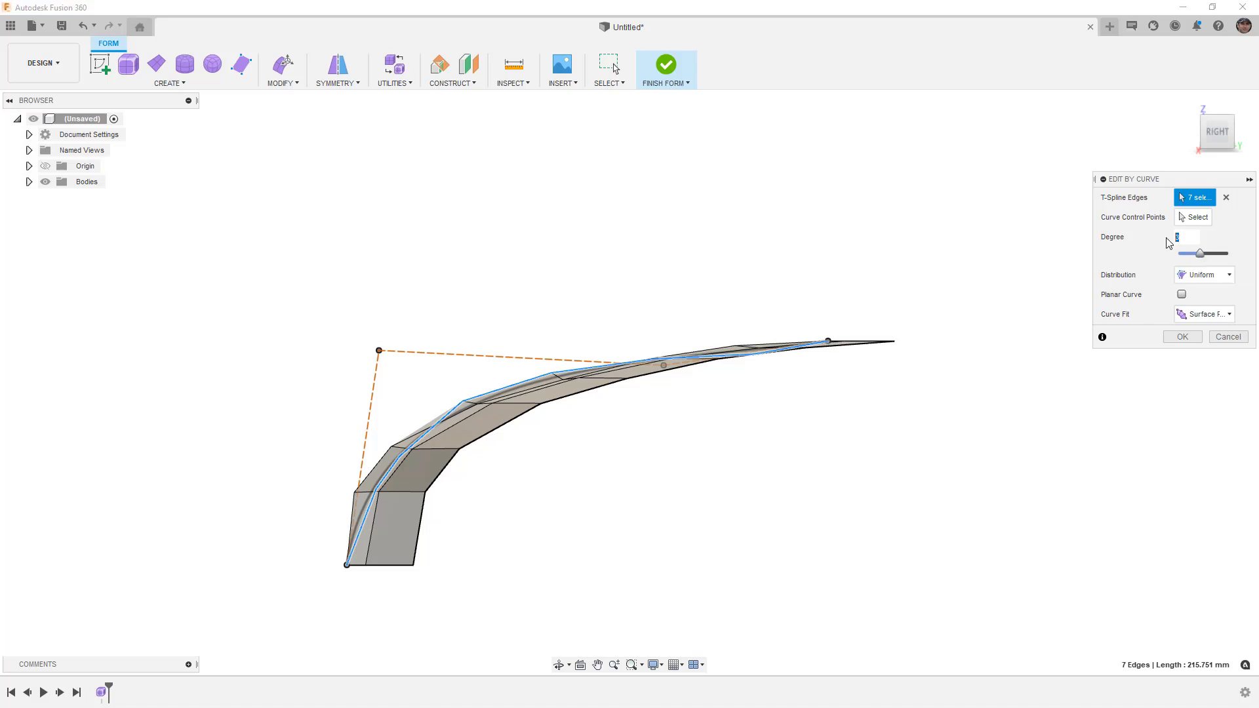
{"action": "type", "text": "5"}
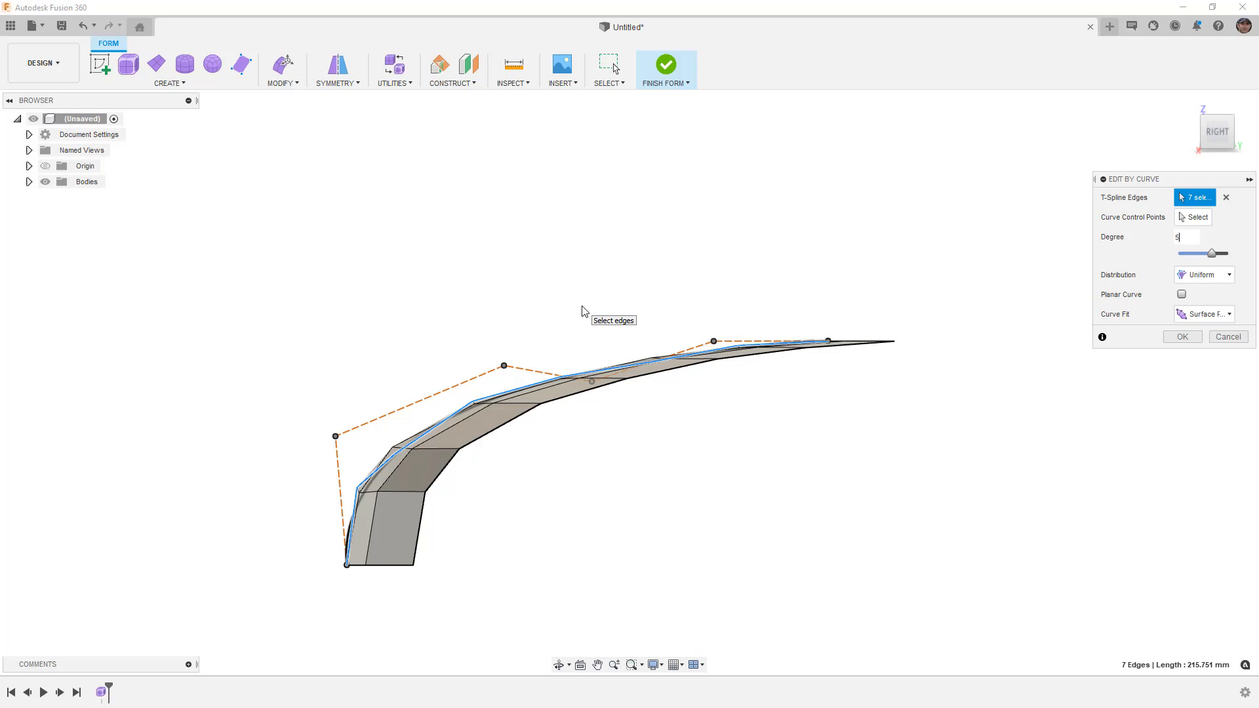
Set the driving curve's degree to 3 and check the fit along the centre edges from the front and right
{"action": "middle_click_drag", "start_coordinate": [636, 404], "coordinate": [675, 421], "text": "shift"}
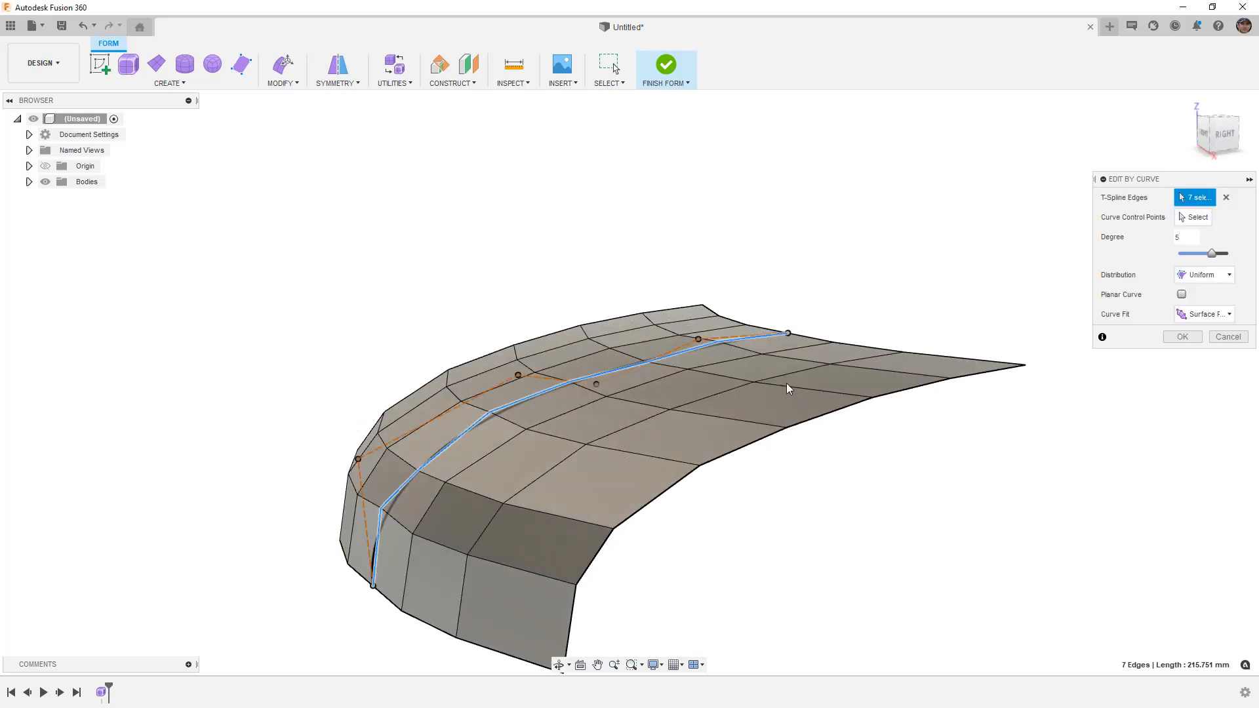
{"action": "left_click_drag", "start_coordinate": [1212, 253], "coordinate": [1198, 253]}
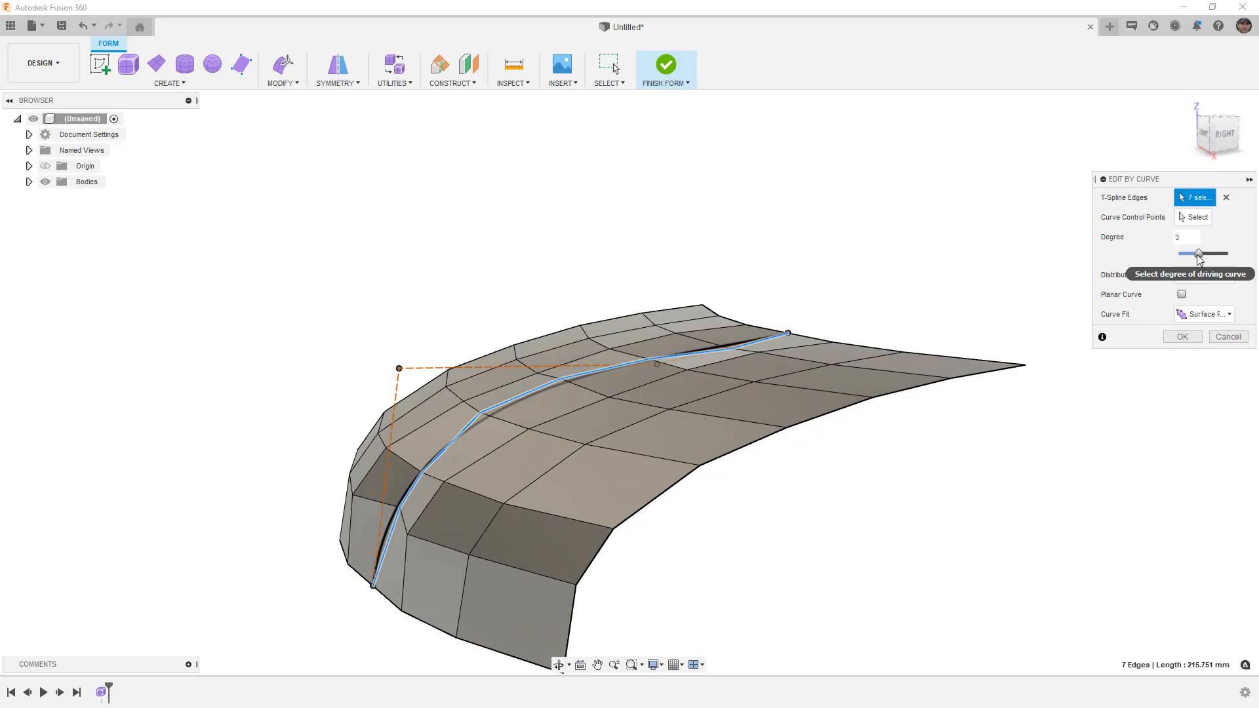
{"action": "middle_click_drag", "start_coordinate": [848, 348], "coordinate": [899, 349], "text": "shift"}
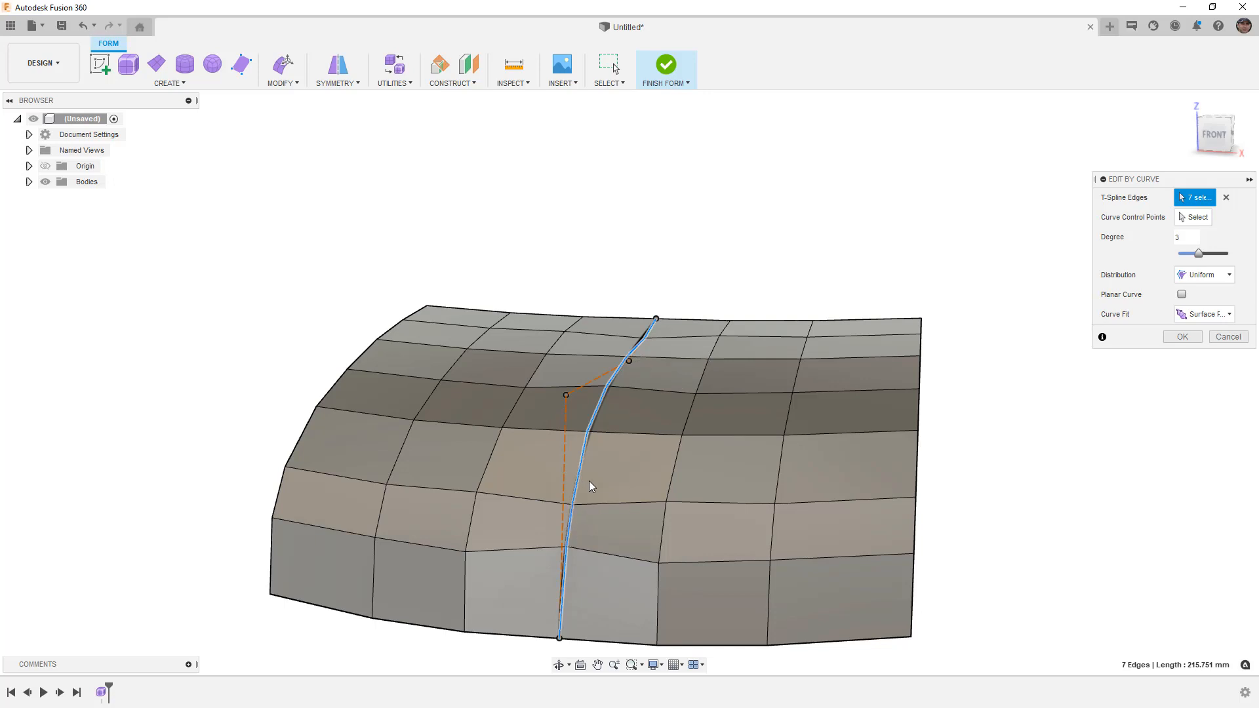
{"action": "mouse_move", "coordinate": [601, 482]}
{"action": "middle_mouse_down", "text": "shift"}
{"action": "mouse_move", "coordinate": [633, 527]}
{"action": "mouse_move", "coordinate": [610, 488]}
{"action": "middle_mouse_up", "text": "shift"}
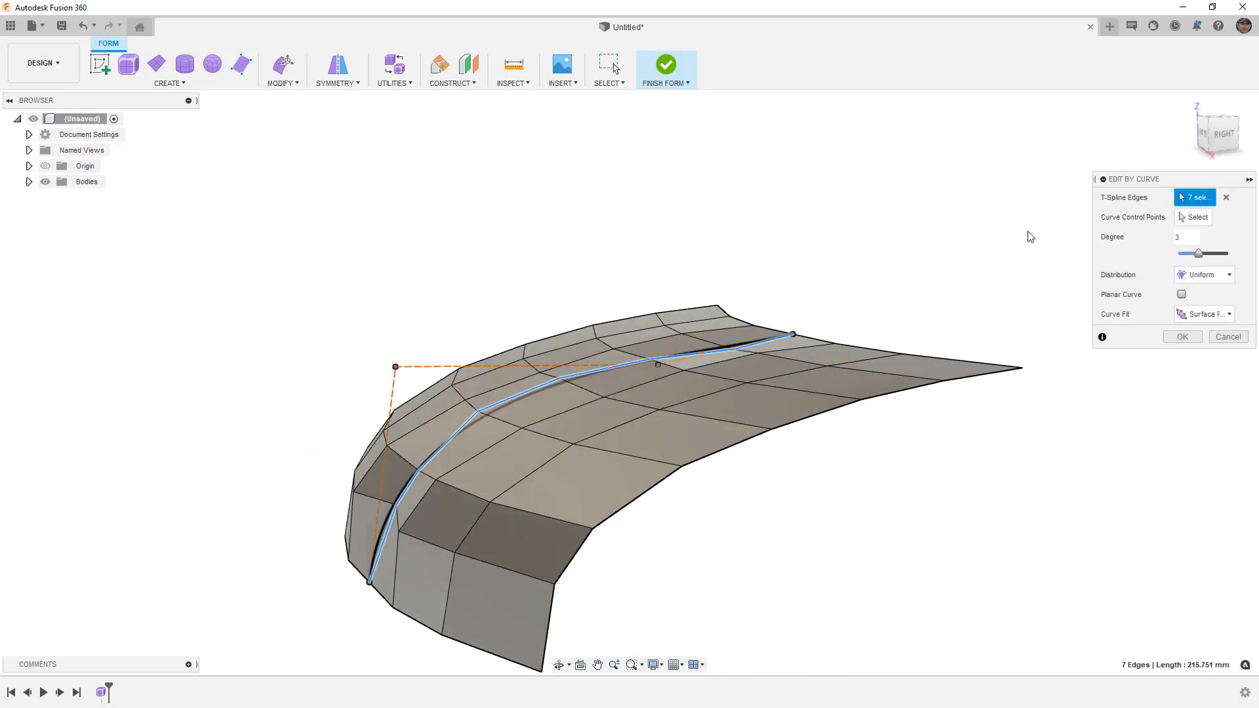
{"action": "left_click", "coordinate": [1224, 141]}
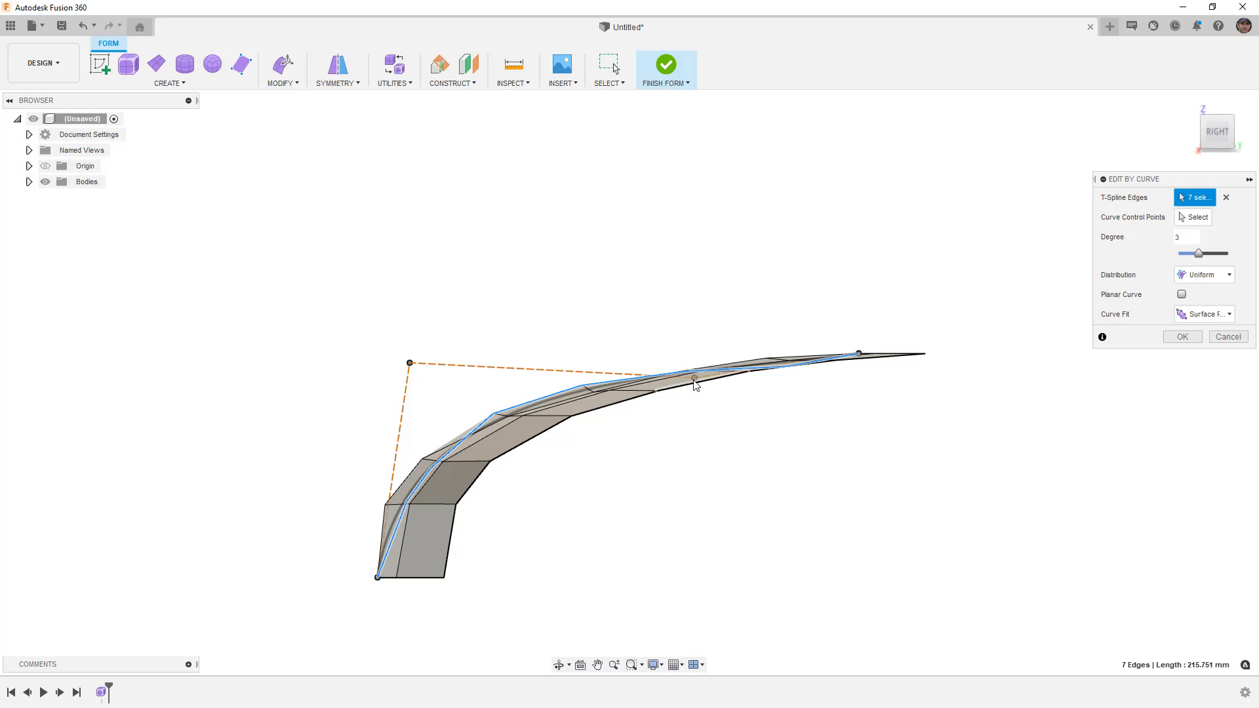
Turn on Planar Curve for the driving curve and select its inner control point nearer the rear
{"action": "left_click", "coordinate": [1199, 219]}
{"action": "middle_click_drag", "start_coordinate": [754, 343], "coordinate": [776, 358], "text": "shift"}
{"action": "left_click", "coordinate": [689, 378]}
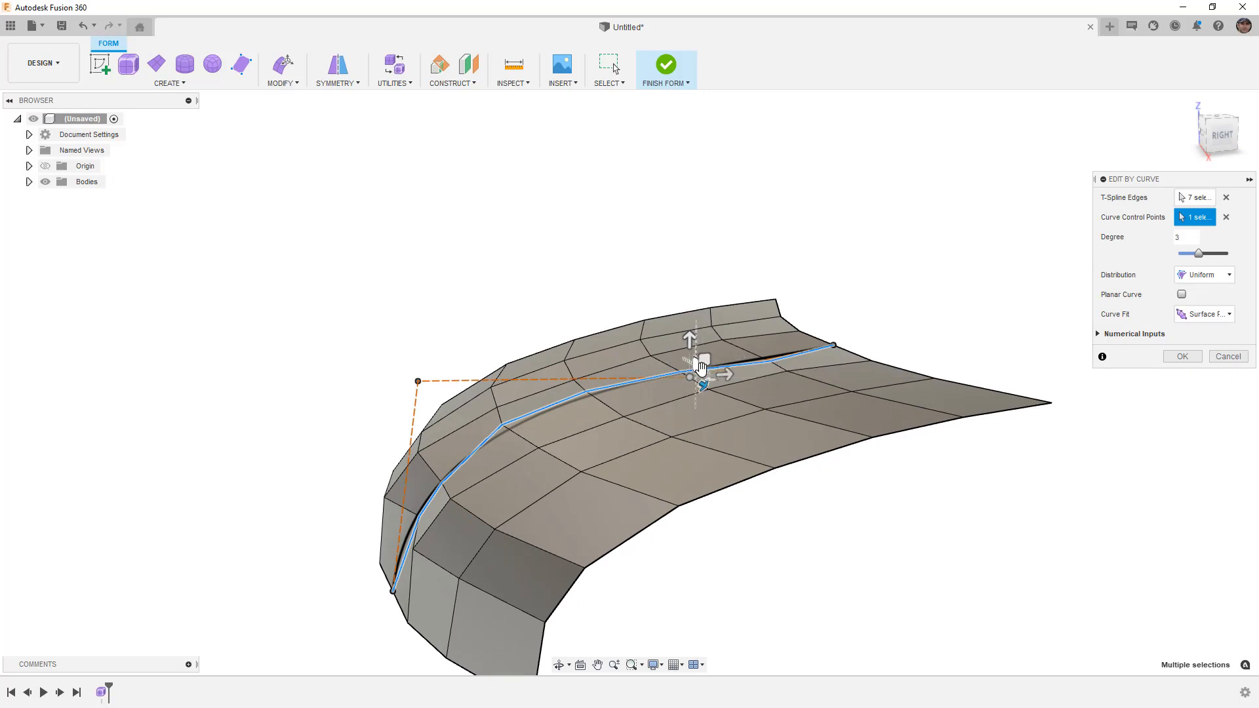
{"action": "middle_click_drag", "start_coordinate": [669, 368], "coordinate": [693, 386], "text": "shift"}
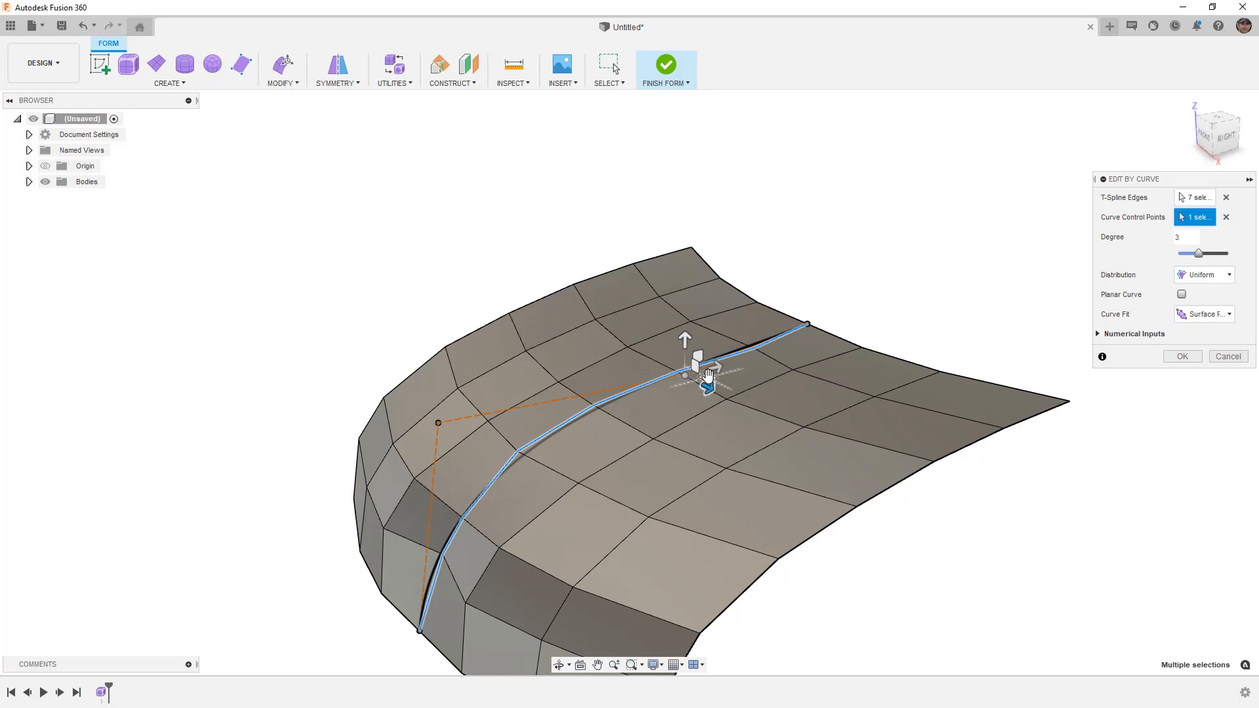
{"action": "left_click", "coordinate": [1182, 295]}
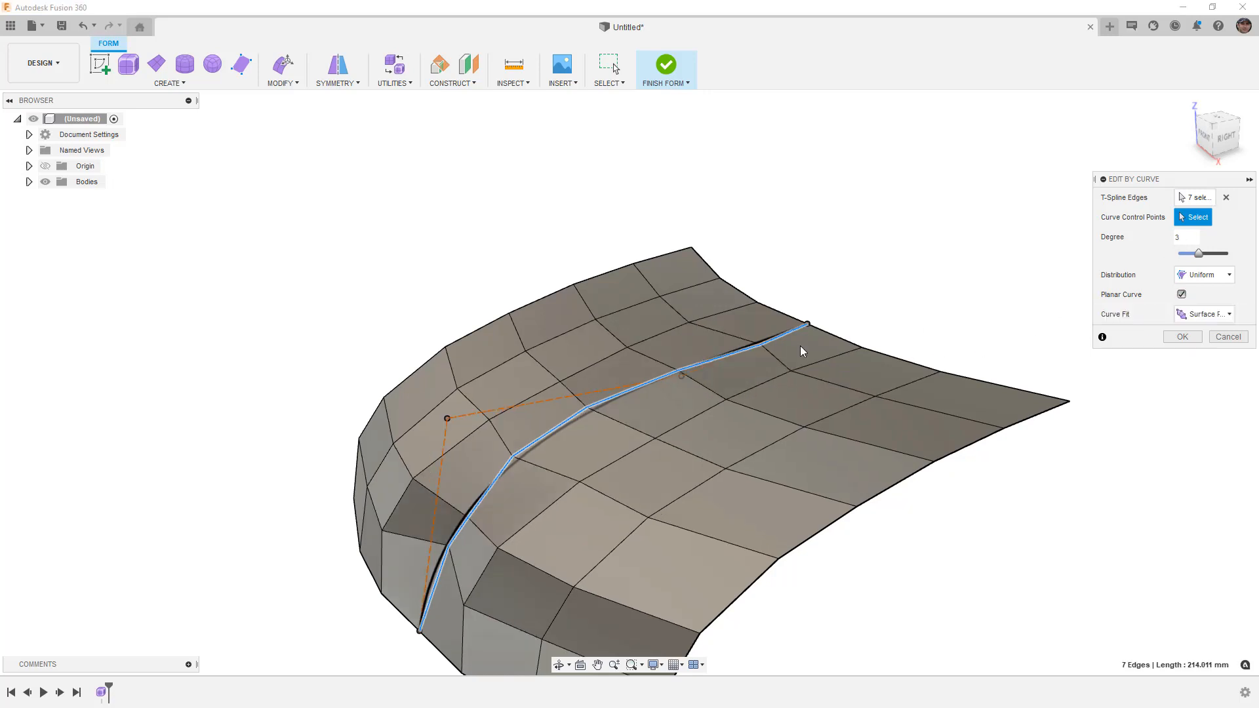
{"action": "left_click", "coordinate": [682, 374]}
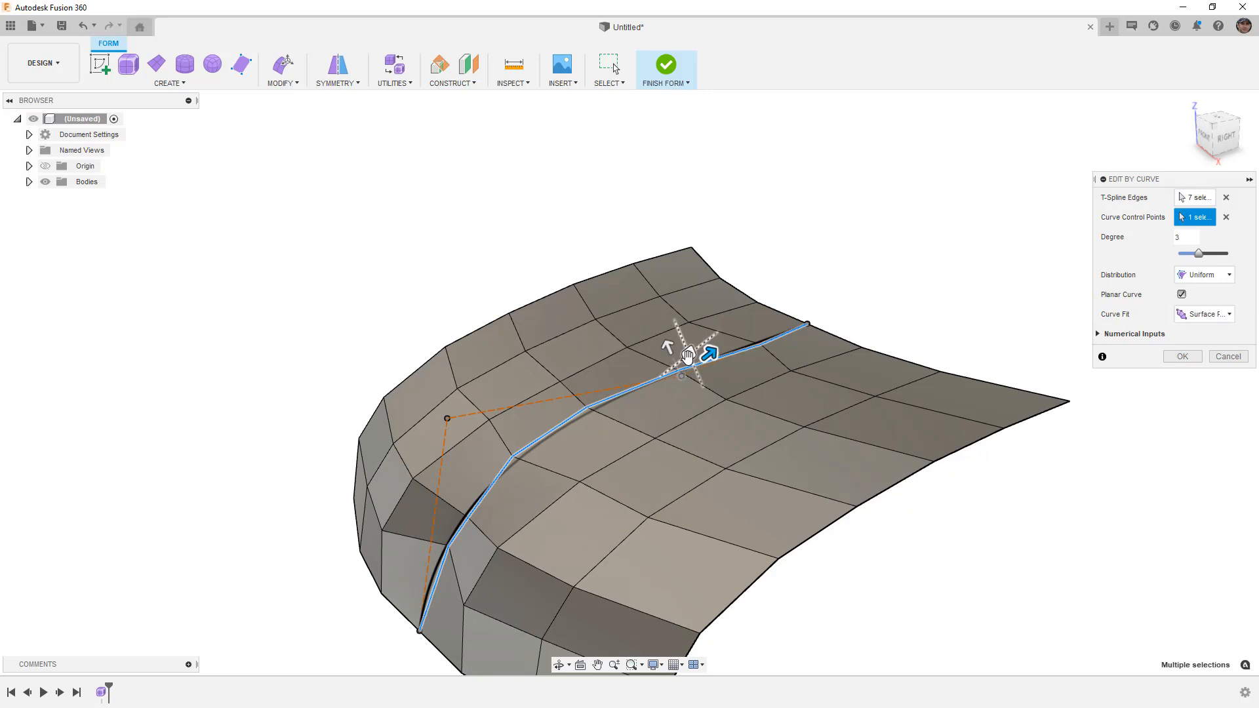
Reposition the two inner control points of the driving curve in the right view to reshape the centre profile
{"action": "left_click", "coordinate": [1224, 137]}
{"action": "left_click_drag", "start_coordinate": [714, 377], "coordinate": [700, 366]}
{"action": "left_click", "coordinate": [435, 381]}
{"action": "mouse_move", "coordinate": [439, 361]}
{"action": "left_mouse_down"}
{"action": "mouse_move", "coordinate": [433, 391]}
{"action": "mouse_move", "coordinate": [418, 369]}
{"action": "mouse_move", "coordinate": [397, 386]}
{"action": "mouse_move", "coordinate": [419, 363]}
{"action": "mouse_move", "coordinate": [395, 360]}
{"action": "mouse_move", "coordinate": [396, 372]}
{"action": "mouse_move", "coordinate": [417, 362]}
{"action": "left_mouse_up"}
Set the driving curve's degree to 6
{"action": "middle_click_drag", "start_coordinate": [442, 412], "coordinate": [514, 422], "text": "shift"}
{"action": "left_click_drag", "start_coordinate": [1203, 254], "coordinate": [1228, 257]}
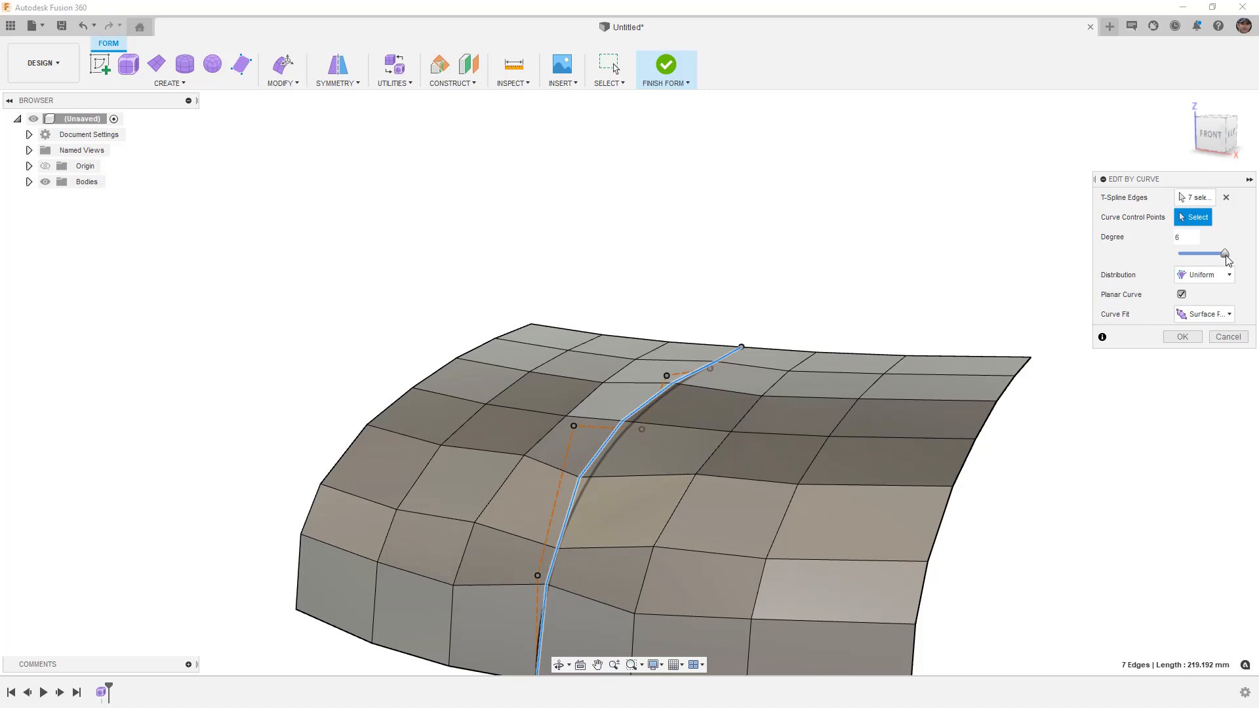
{"action": "left_click", "coordinate": [1234, 137]}
Move three inner control points of the driving curve within the right view to smooth the centre profile
{"action": "left_click", "coordinate": [759, 387]}
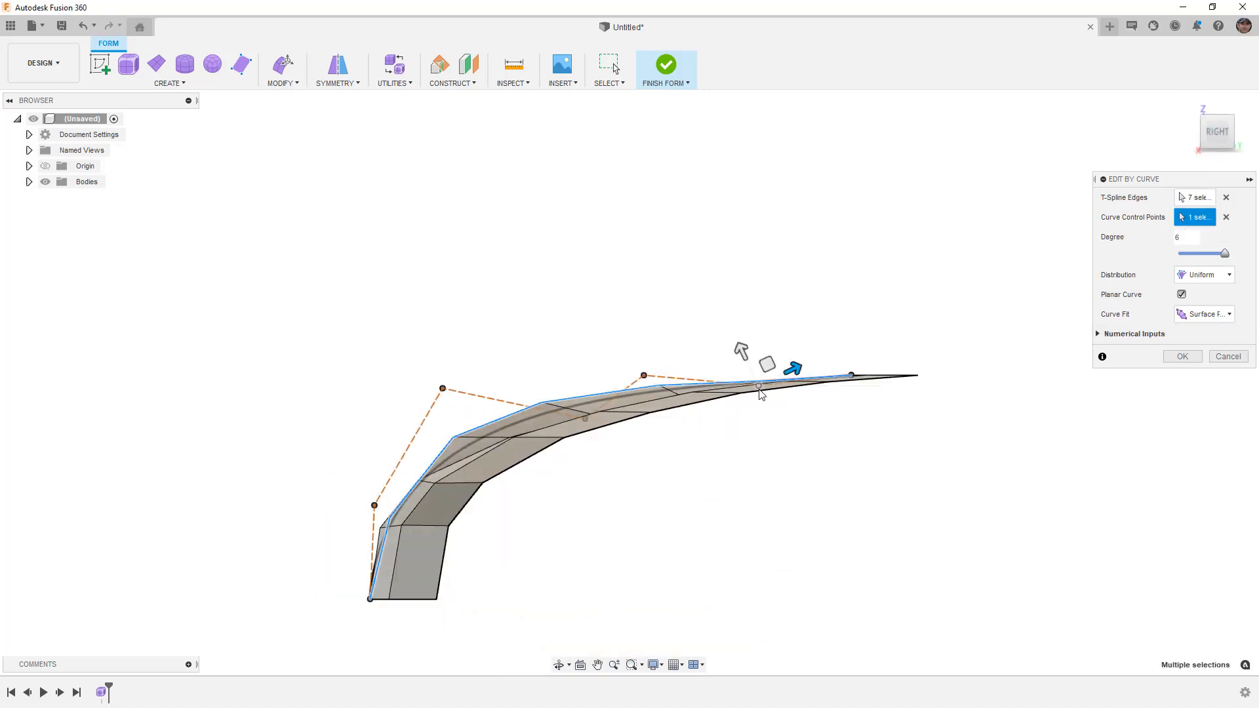
{"action": "left_click_drag", "start_coordinate": [760, 394], "coordinate": [755, 383]}
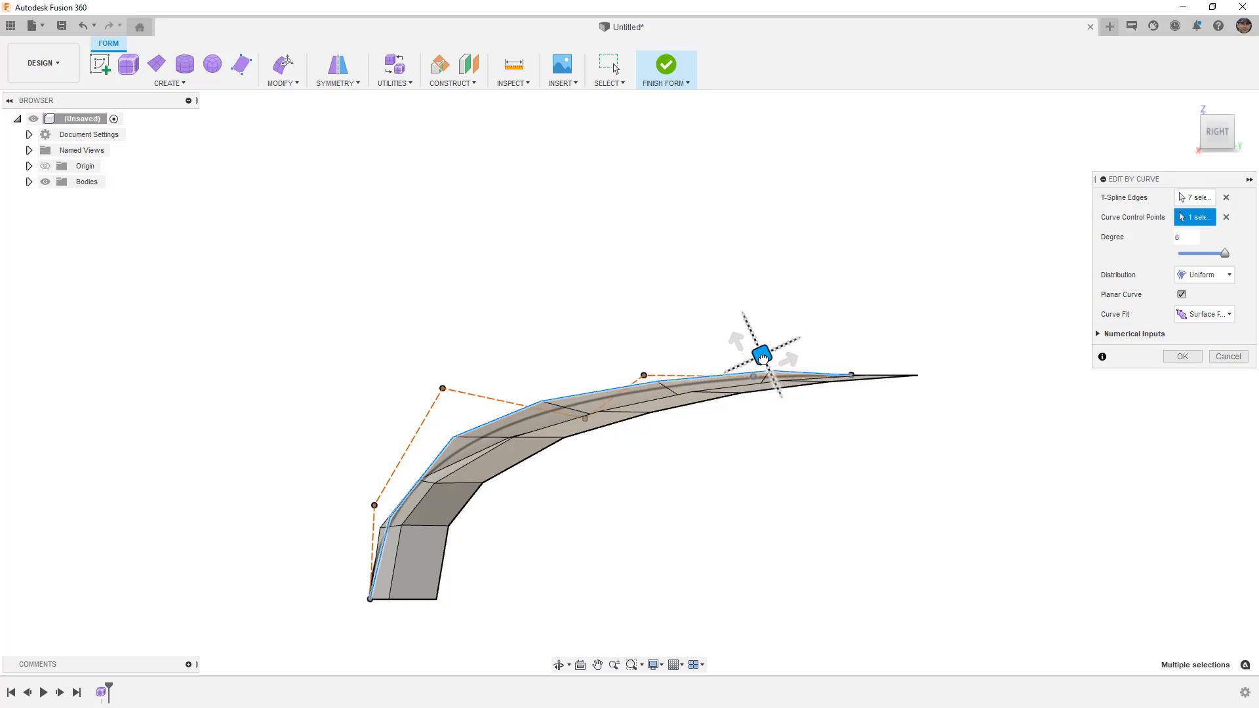
{"action": "left_click", "coordinate": [586, 420]}
{"action": "left_click_drag", "start_coordinate": [593, 398], "coordinate": [586, 390]}
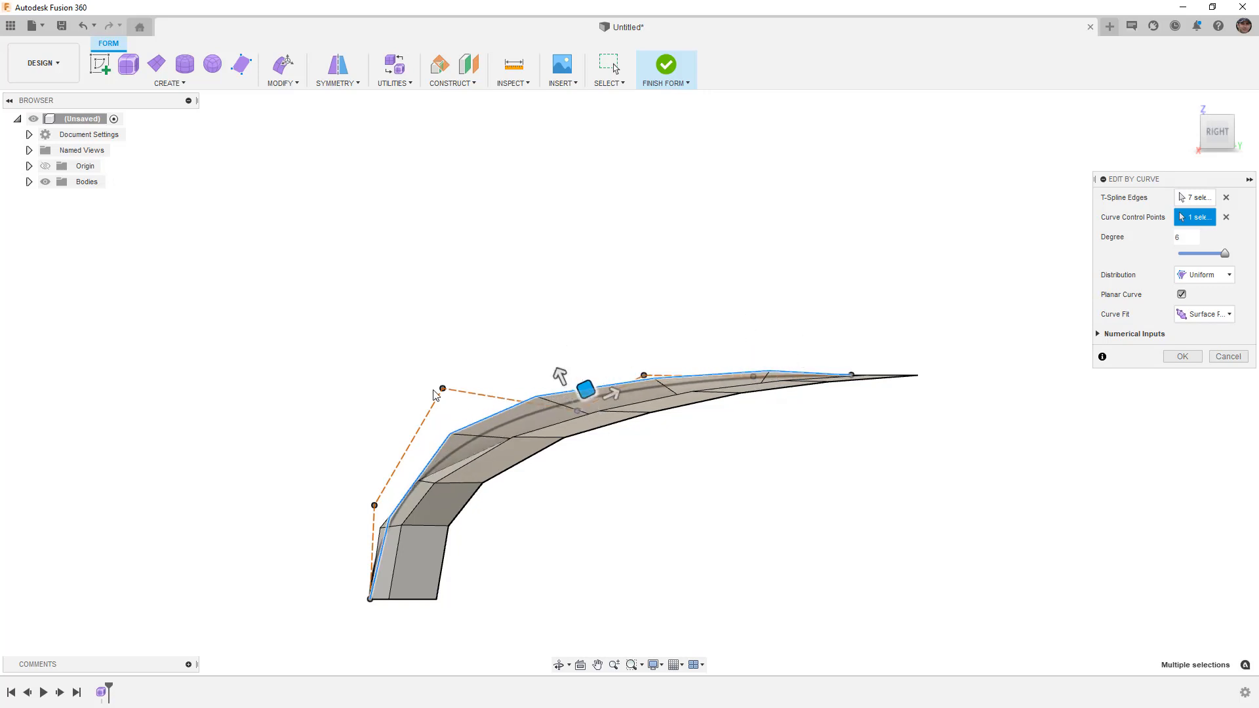
{"action": "left_click", "coordinate": [443, 388]}
{"action": "left_click_drag", "start_coordinate": [451, 367], "coordinate": [461, 402]}
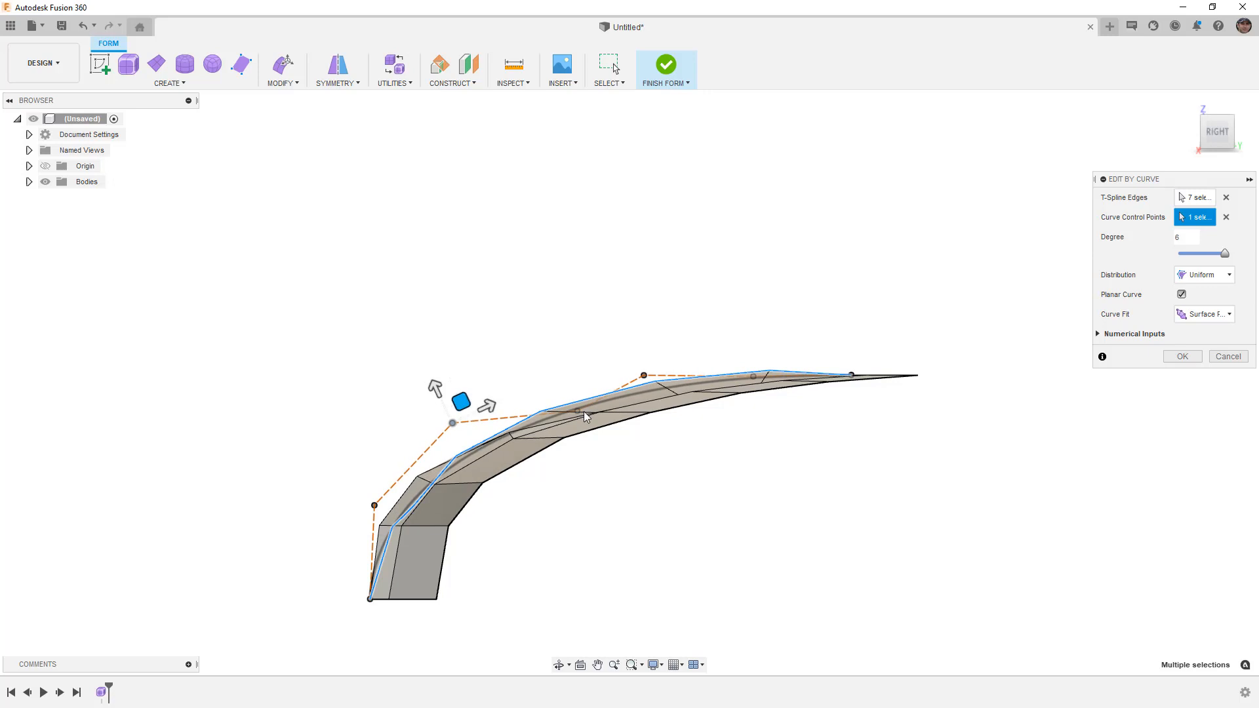
{"action": "left_click", "coordinate": [580, 411]}
{"action": "left_click_drag", "start_coordinate": [585, 385], "coordinate": [566, 377]}
Compare the box and smooth displays, and set Curve Fit to Control Points
{"action": "left_click", "coordinate": [1198, 316]}
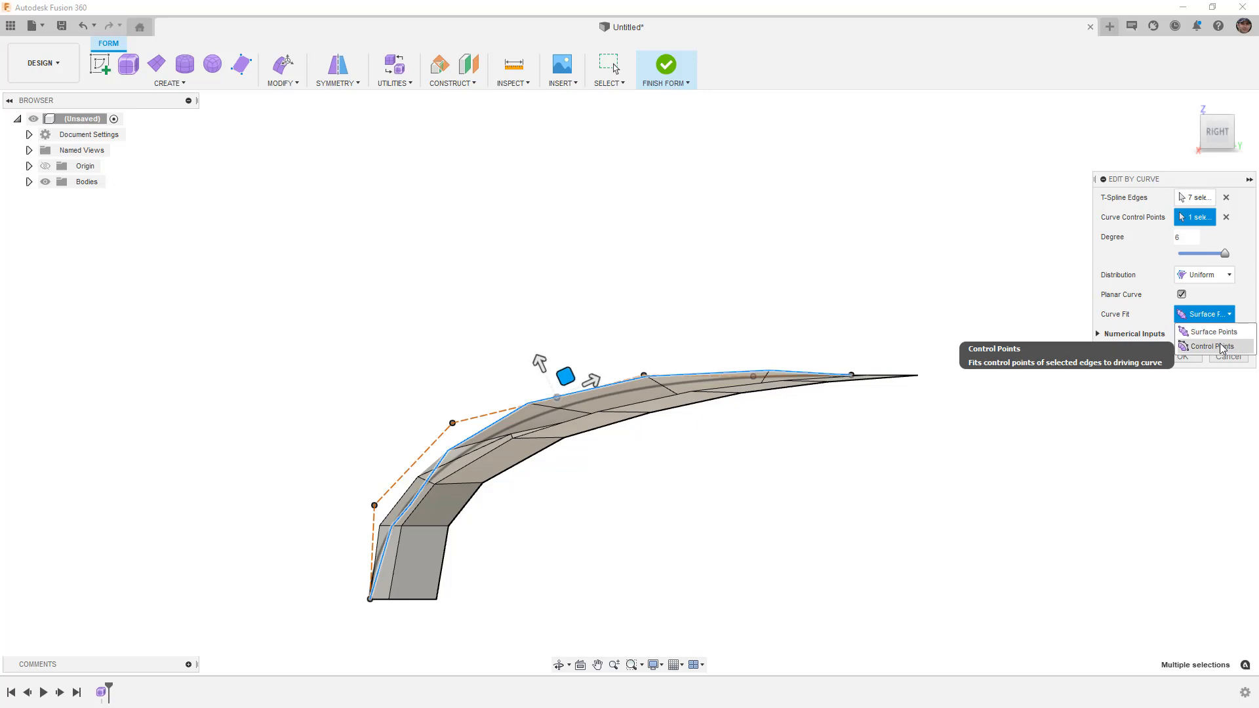
{"action": "left_click", "coordinate": [1166, 311]}
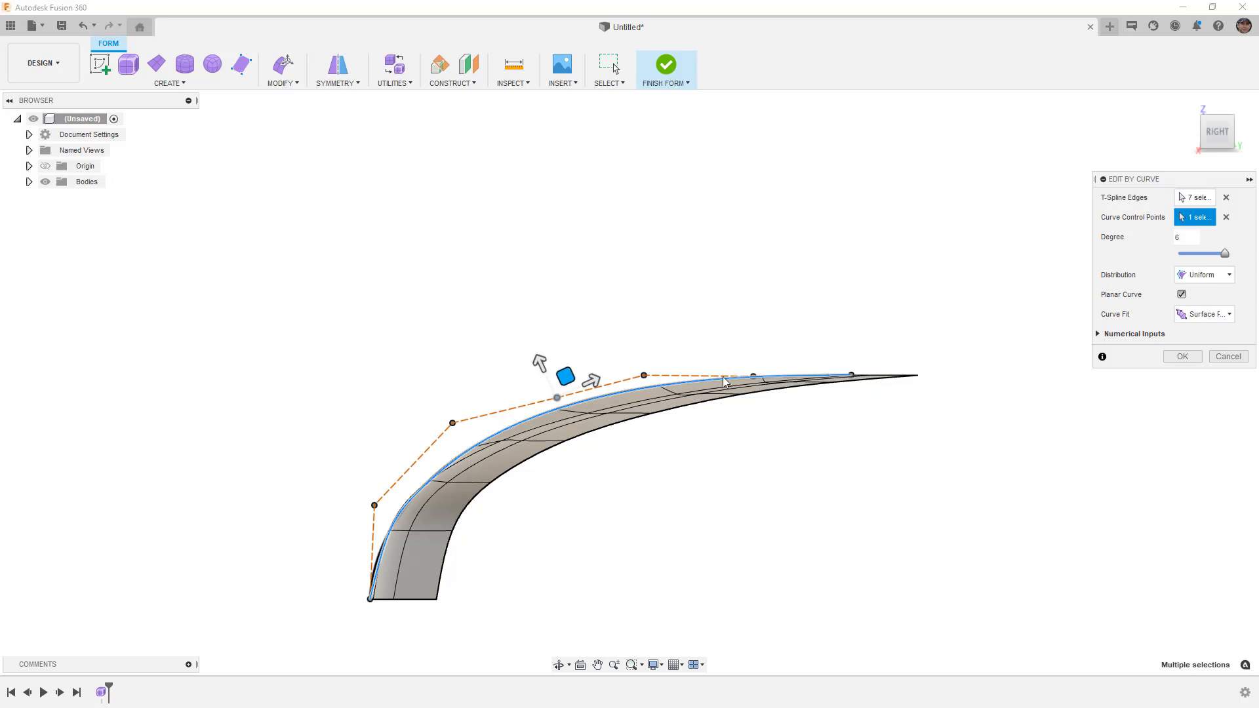
{"action": "left_click", "coordinate": [1205, 314]}
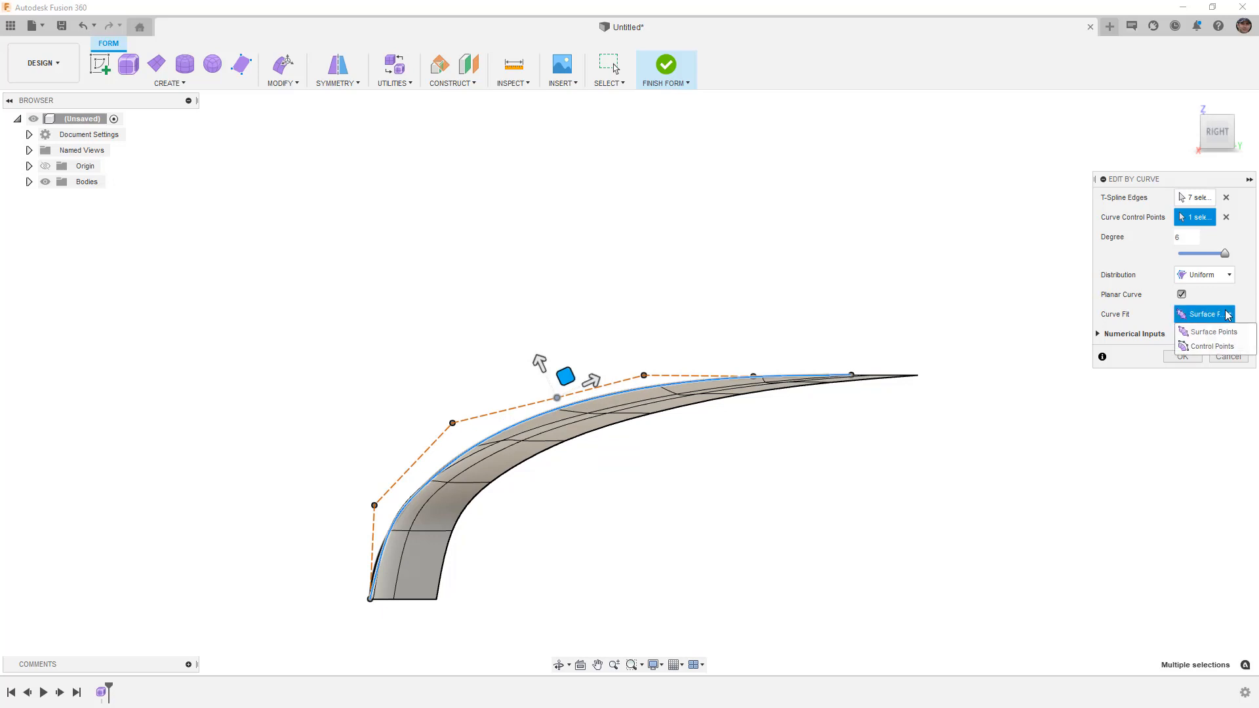
{"action": "left_click", "coordinate": [1217, 344]}
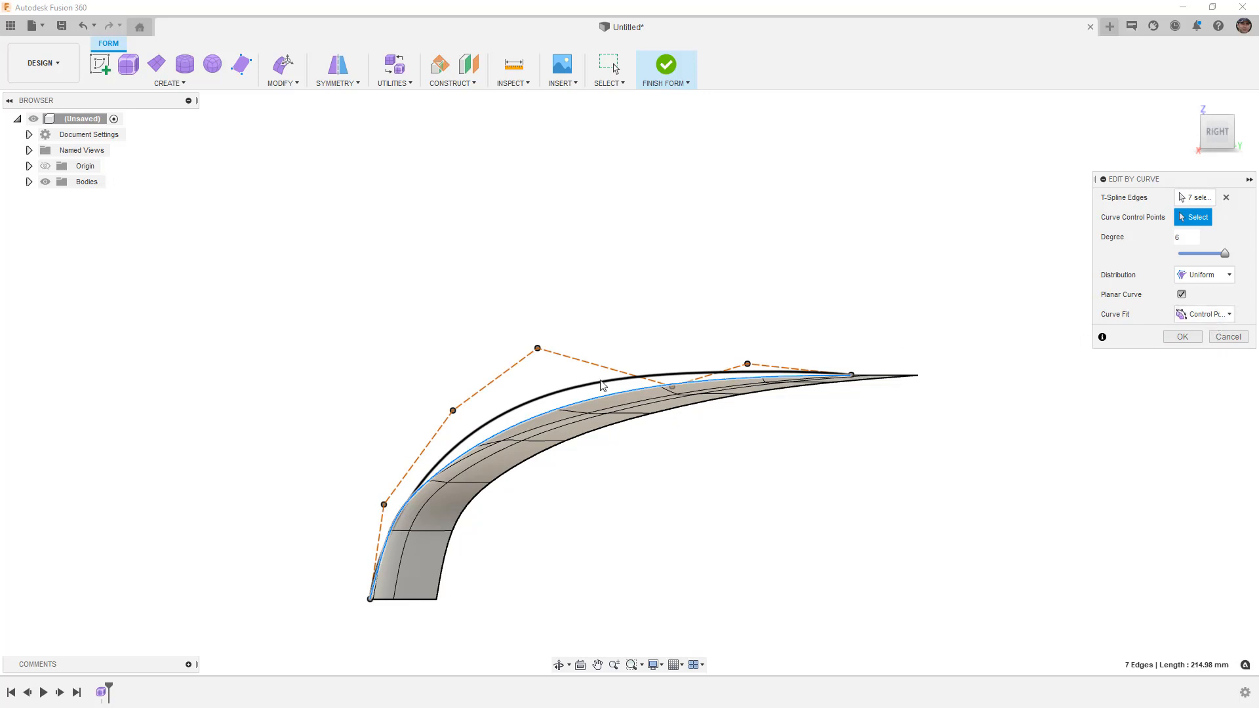
Move the lowest inner control point slightly outward and raise the one near the rear to bulge the centre edges upward
{"action": "scroll", "coordinate": [602, 385], "scroll_direction": "up", "scroll_amount": 3}
{"action": "left_click", "coordinate": [272, 570]}
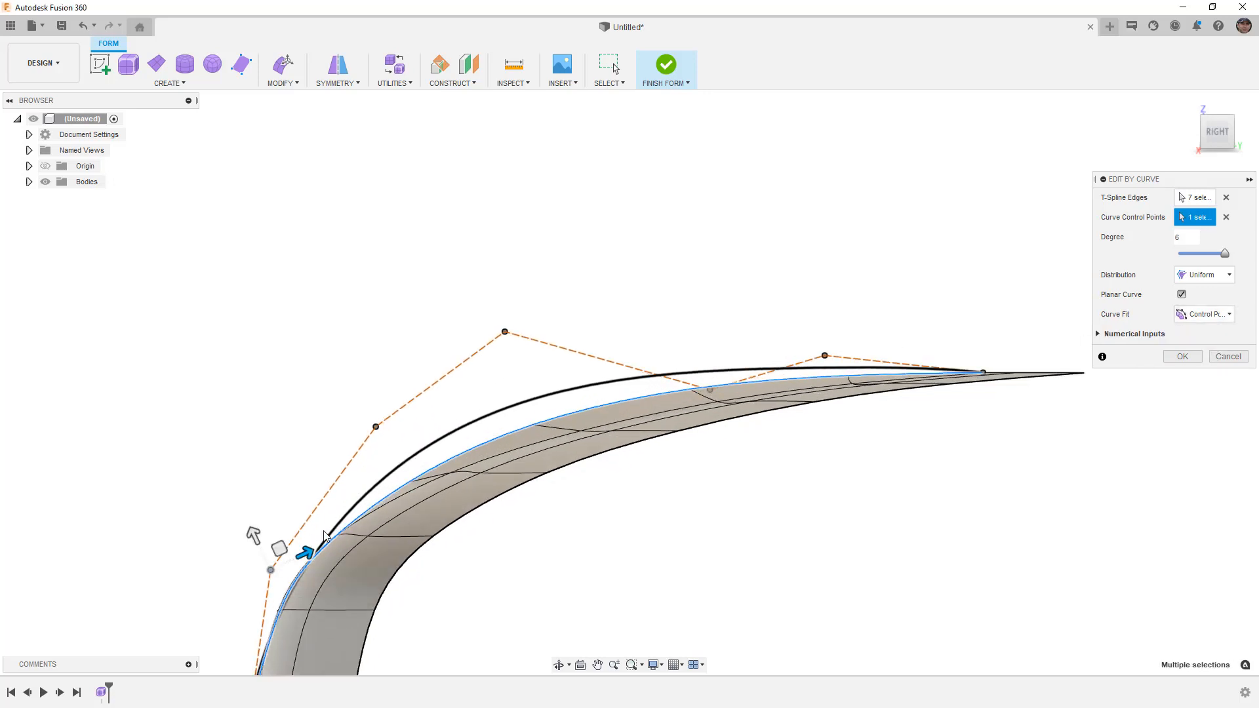
{"action": "scroll", "coordinate": [288, 545], "scroll_direction": "down", "scroll_amount": 2}
{"action": "left_click_drag", "start_coordinate": [287, 543], "coordinate": [277, 549]}
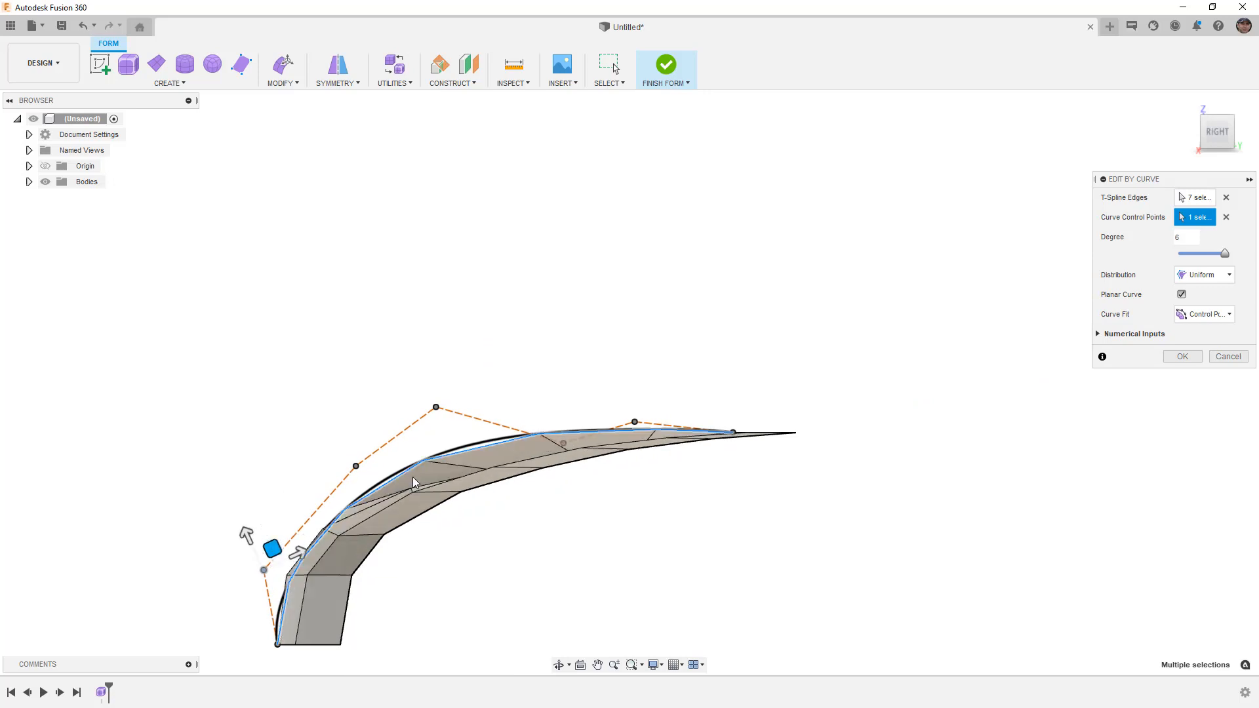
{"action": "left_click", "coordinate": [563, 444]}
{"action": "left_click_drag", "start_coordinate": [571, 423], "coordinate": [558, 385]}
{"action": "scroll", "coordinate": [467, 486], "scroll_direction": "down", "scroll_amount": 2}
{"action": "middle_click_drag", "start_coordinate": [467, 486], "coordinate": [488, 461], "text": "shift"}
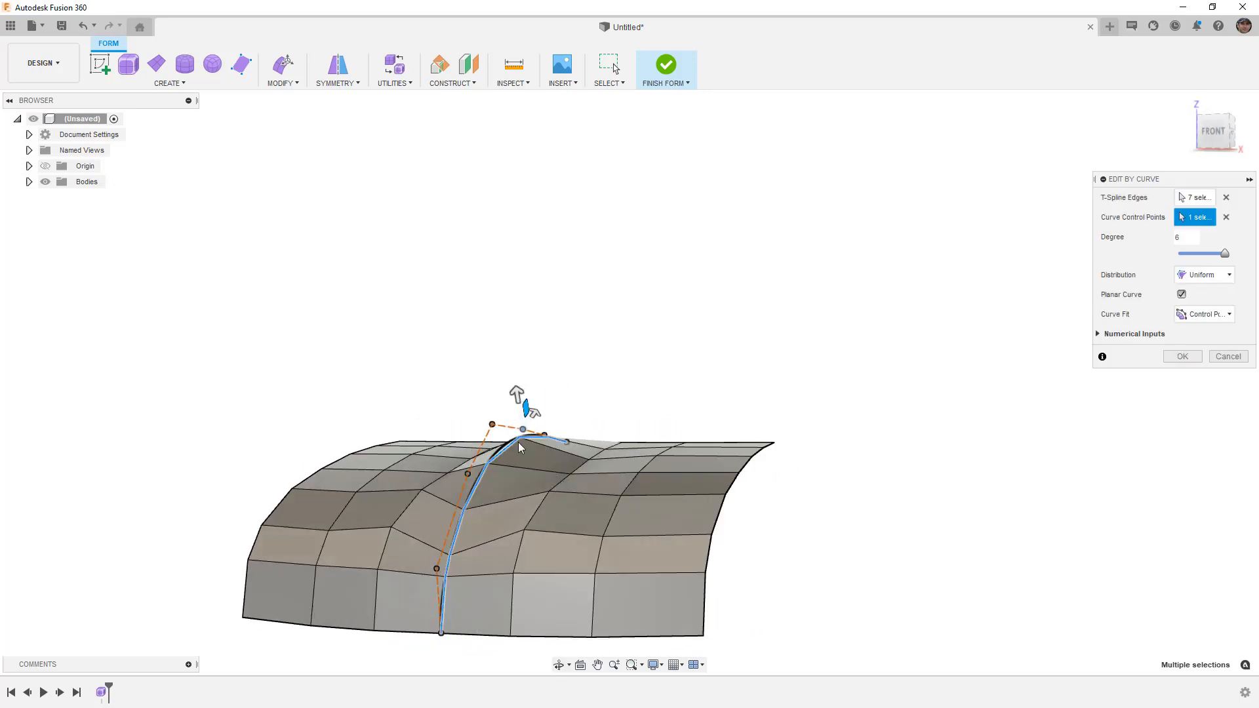
Cancel Edit By Curve and undo the recent changes to the surface's centre edges
{"action": "scroll", "coordinate": [678, 339], "scroll_direction": "down", "scroll_amount": 2}
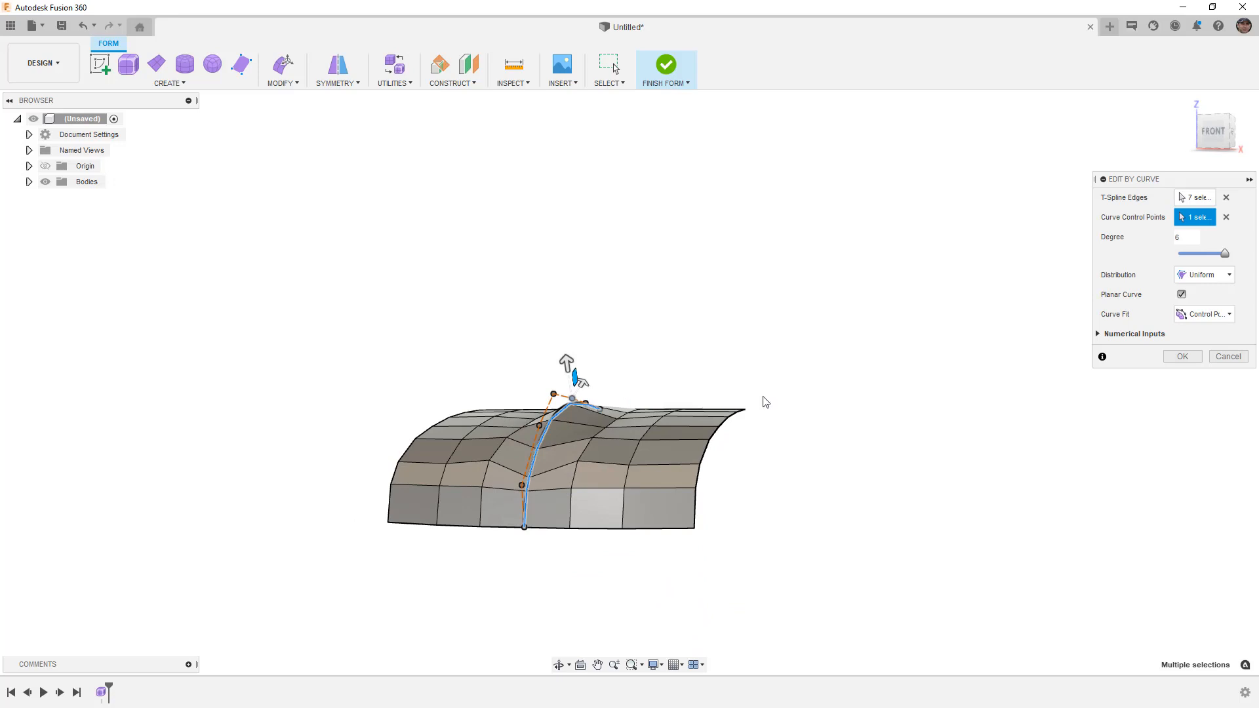
{"action": "left_click", "coordinate": [1229, 356]}
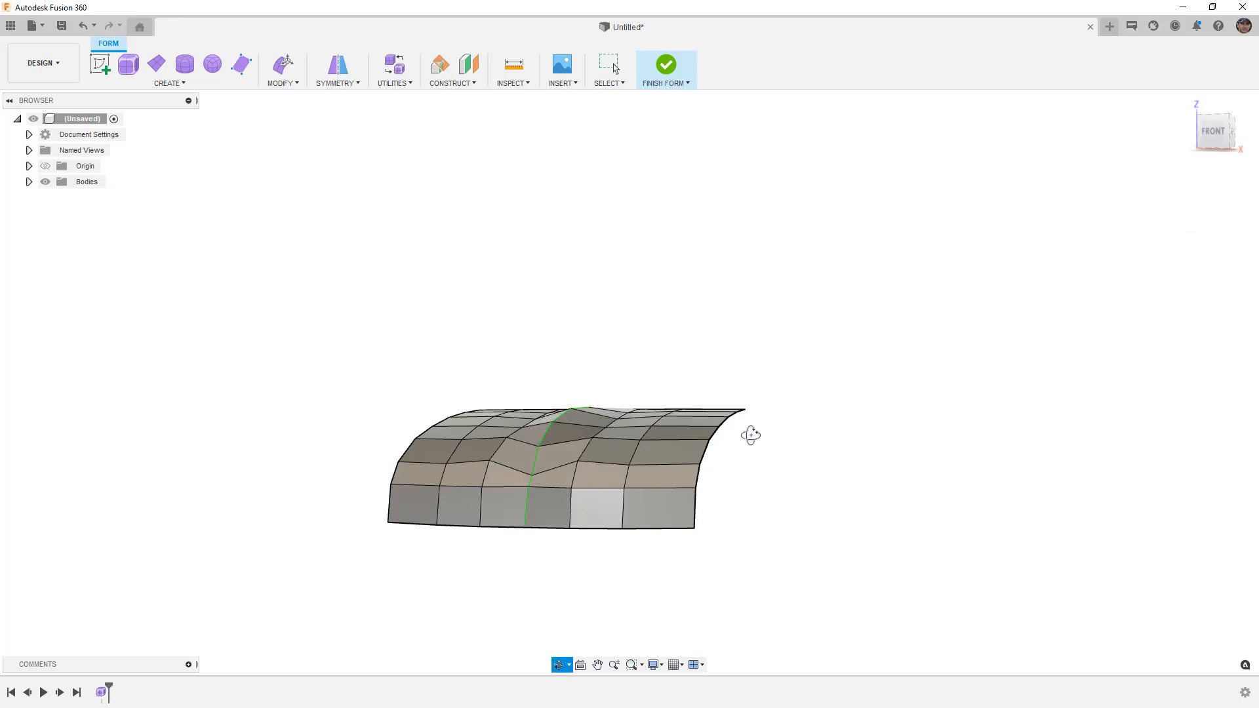
{"action": "middle_click_drag", "start_coordinate": [761, 438], "coordinate": [739, 459], "text": "shift"}
{"action": "key", "text": "ctrl+z"}
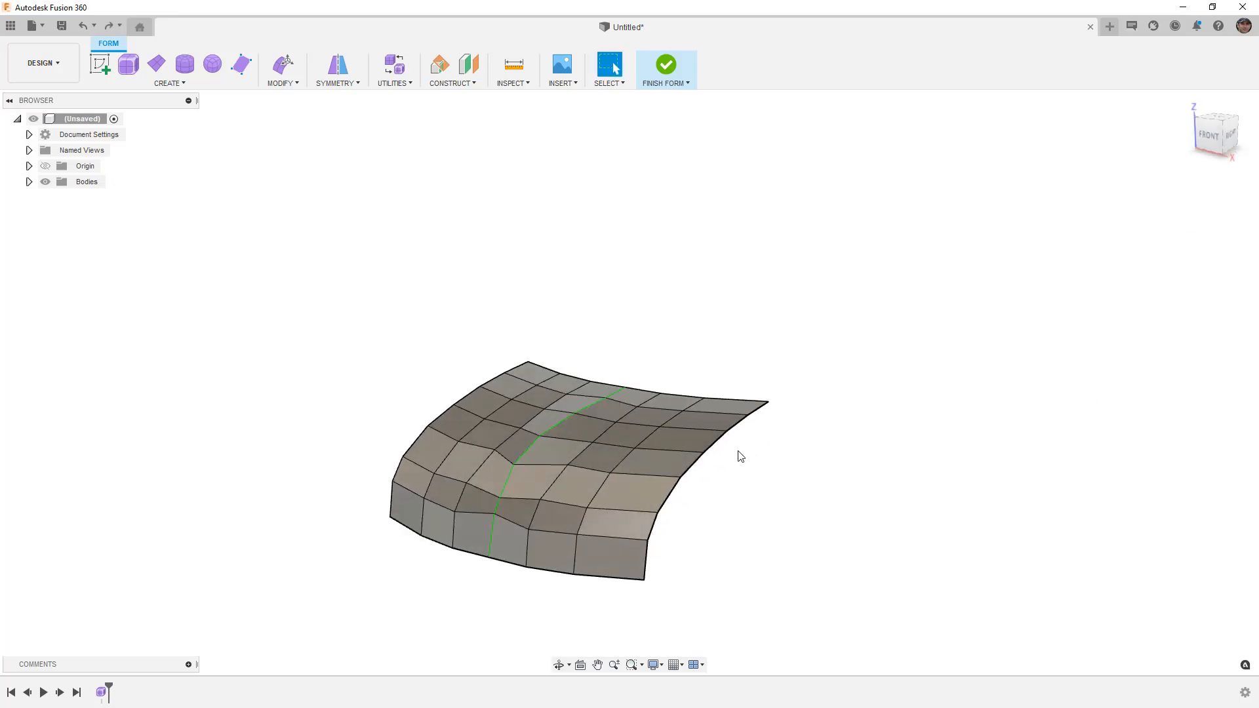
{"action": "key", "text": "ctrl+z"}
{"action": "key", "text": "ctrl+z"}
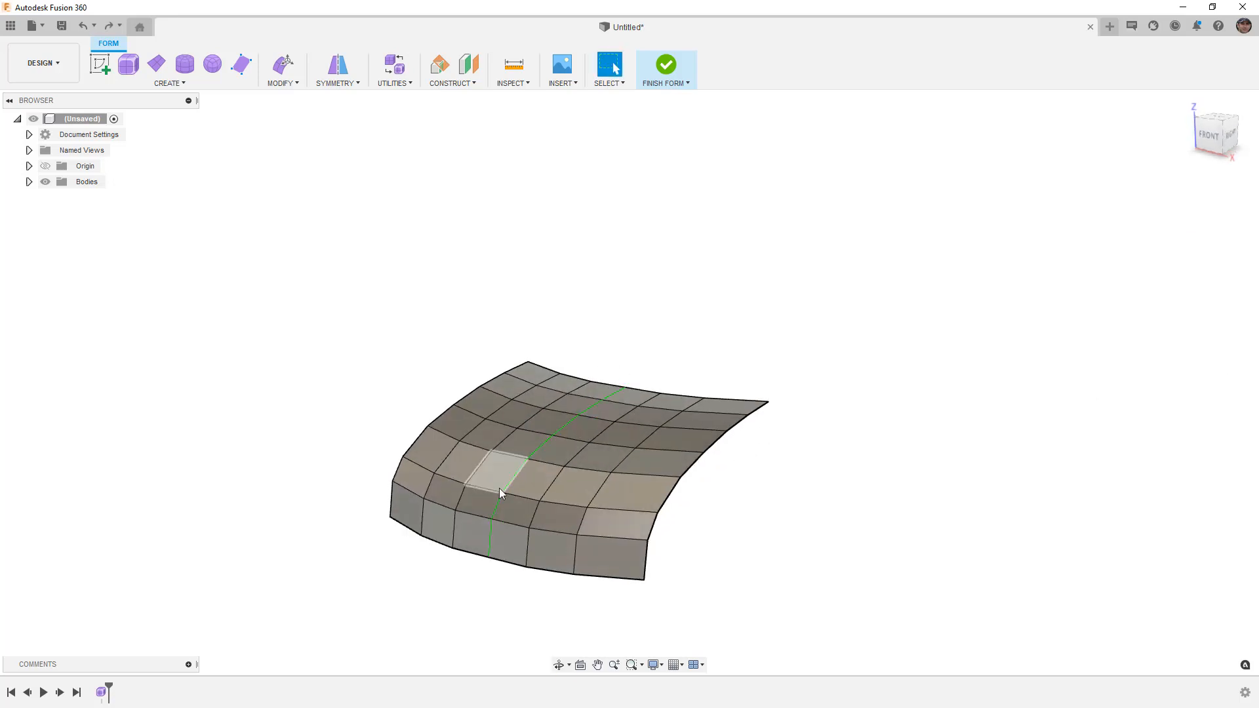
Create a new T-Spline box beside the surface on the front plane, about 179 by 203 mm and 250 mm high
{"action": "mouse_move", "coordinate": [528, 492]}
{"action": "middle_mouse_down", "text": "shift"}
{"action": "mouse_move", "coordinate": [562, 495]}
{"action": "mouse_move", "coordinate": [558, 465]}
{"action": "mouse_move", "coordinate": [542, 492]}
{"action": "middle_mouse_up", "text": "shift"}
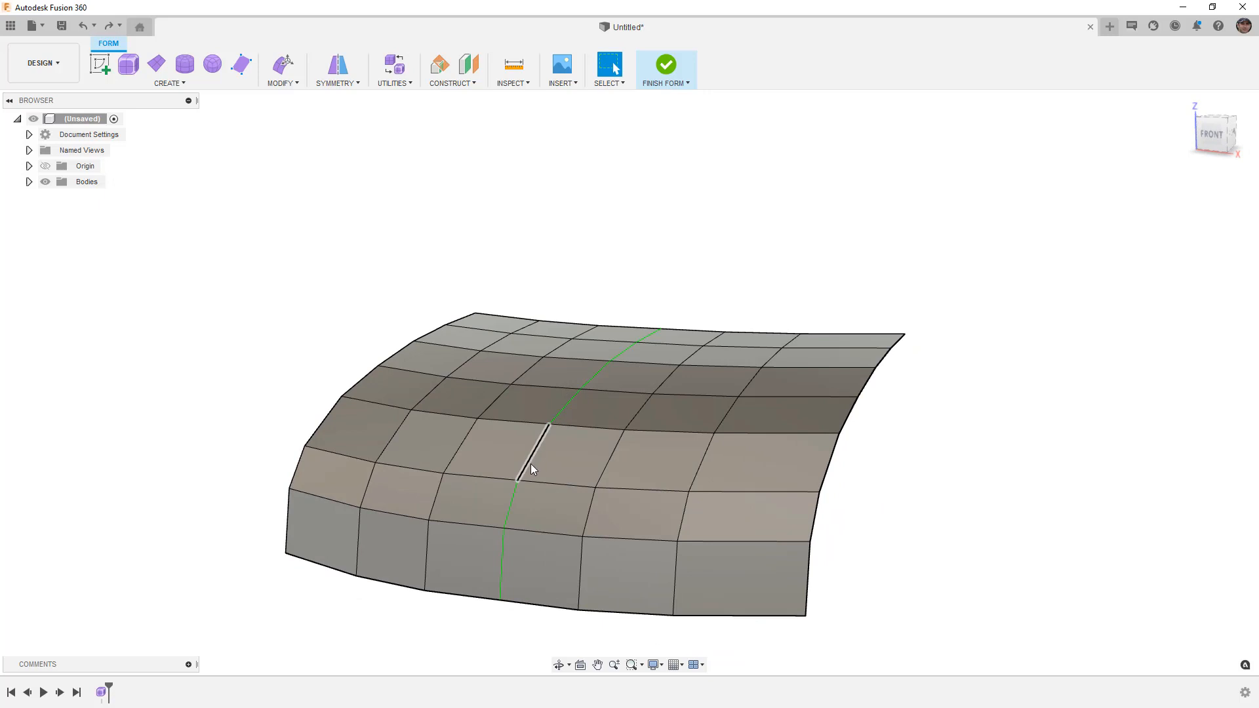
{"action": "scroll", "coordinate": [561, 415], "scroll_direction": "down", "scroll_amount": 3}
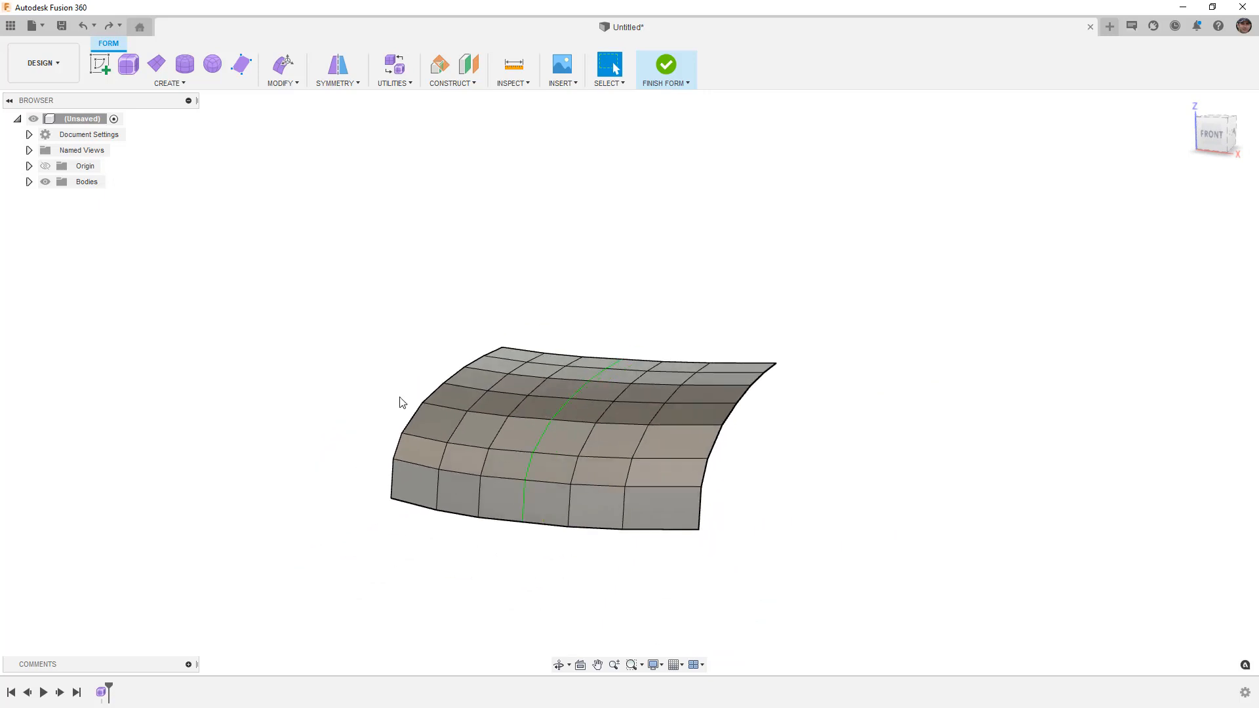
{"action": "scroll", "coordinate": [396, 400], "scroll_direction": "down", "scroll_amount": 2}
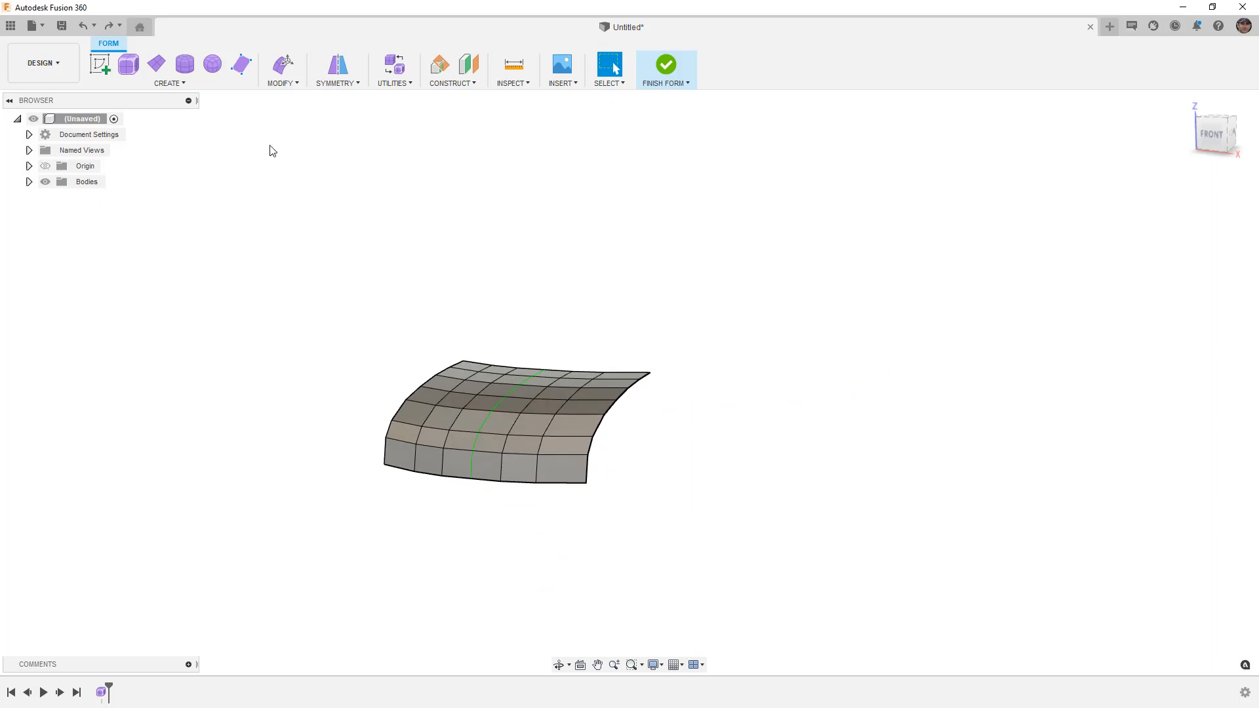
{"action": "left_click", "coordinate": [129, 64]}
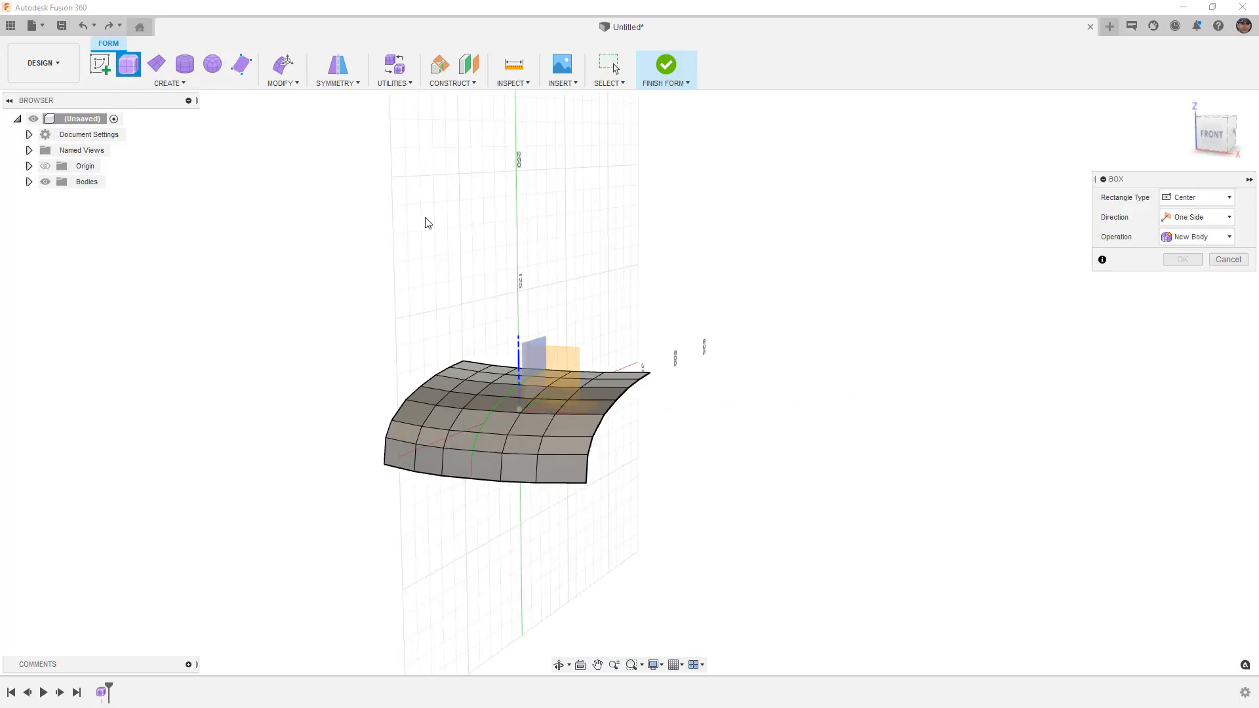
{"action": "left_click", "coordinate": [754, 339]}
{"action": "left_click", "coordinate": [773, 301]}
{"action": "left_click", "coordinate": [863, 417]}
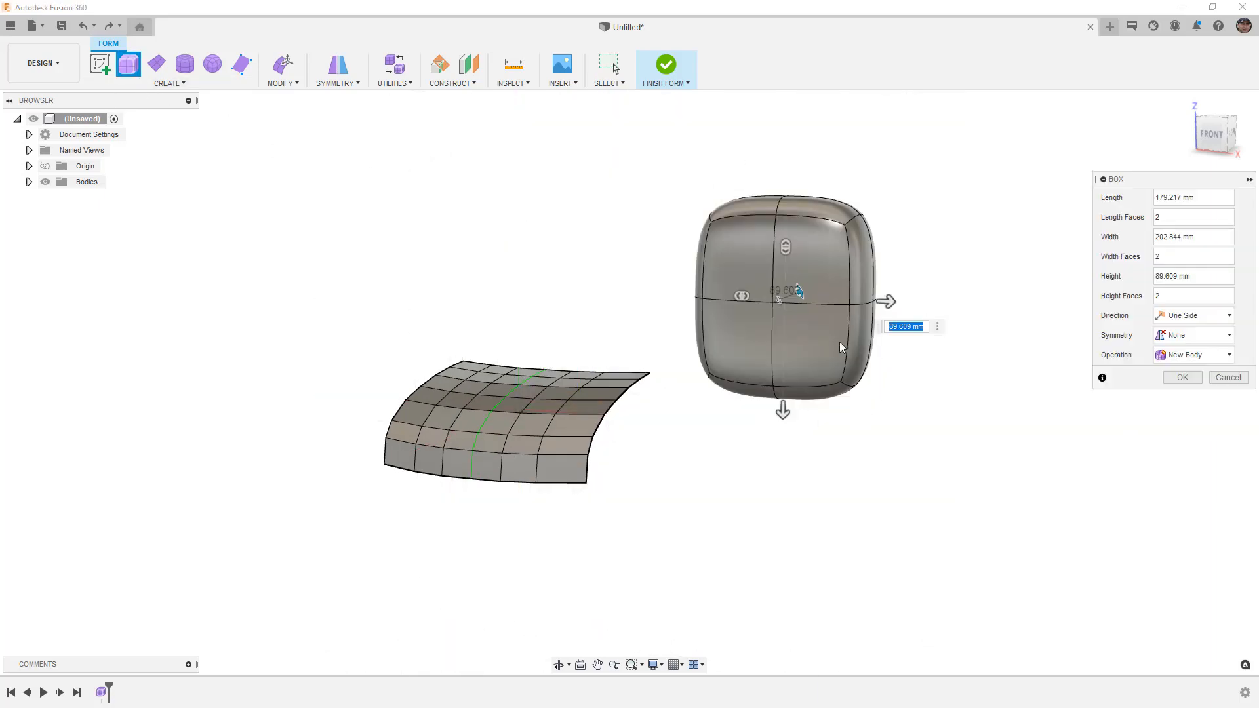
{"action": "left_click_drag", "start_coordinate": [800, 292], "coordinate": [840, 289]}
{"action": "middle_click_drag", "start_coordinate": [931, 400], "coordinate": [865, 431], "text": "shift"}
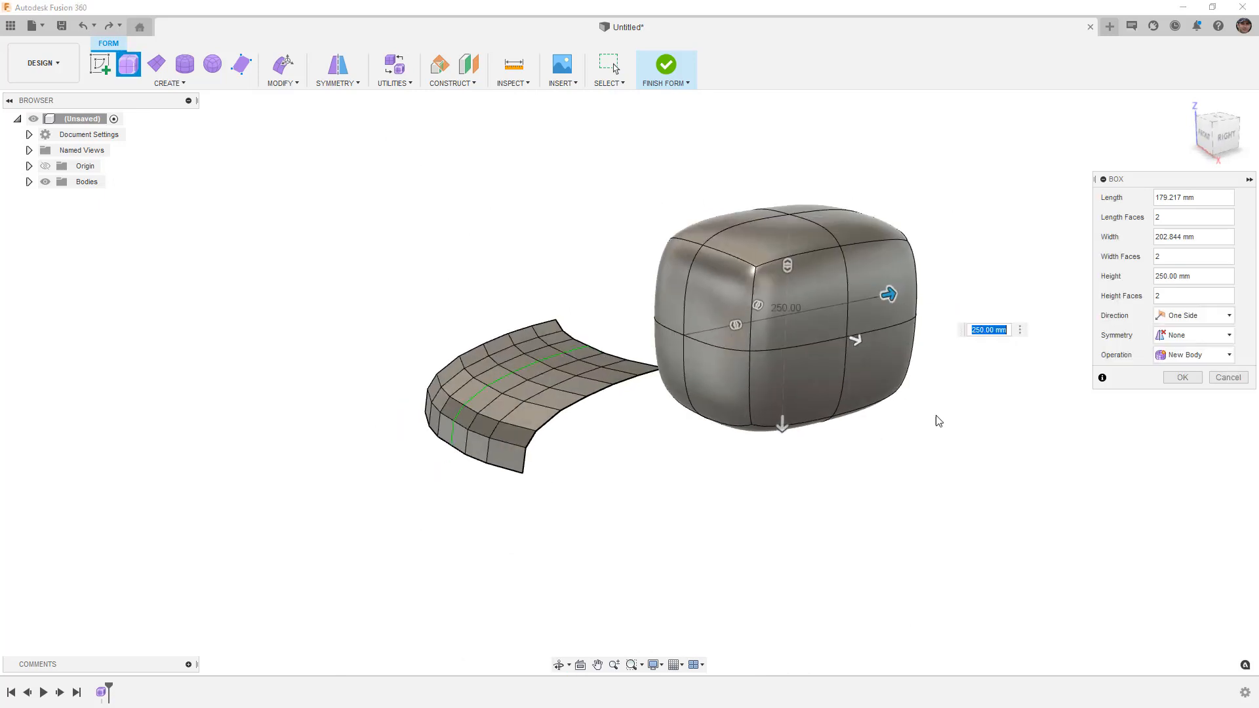
{"action": "left_click", "coordinate": [1185, 377]}
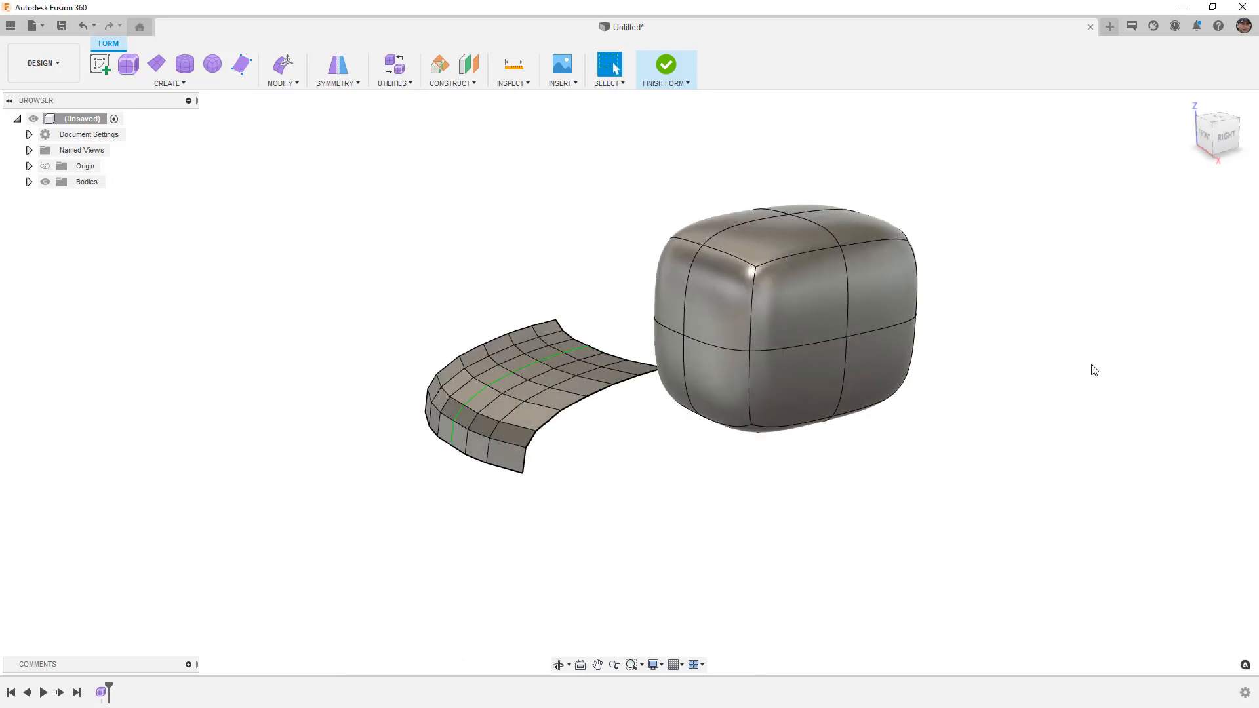
Start Edit By Curve on the two vertical middle edges of the box's right side and turn on Planar Curve
{"action": "left_click", "coordinate": [283, 84]}
{"action": "left_click", "coordinate": [294, 112]}
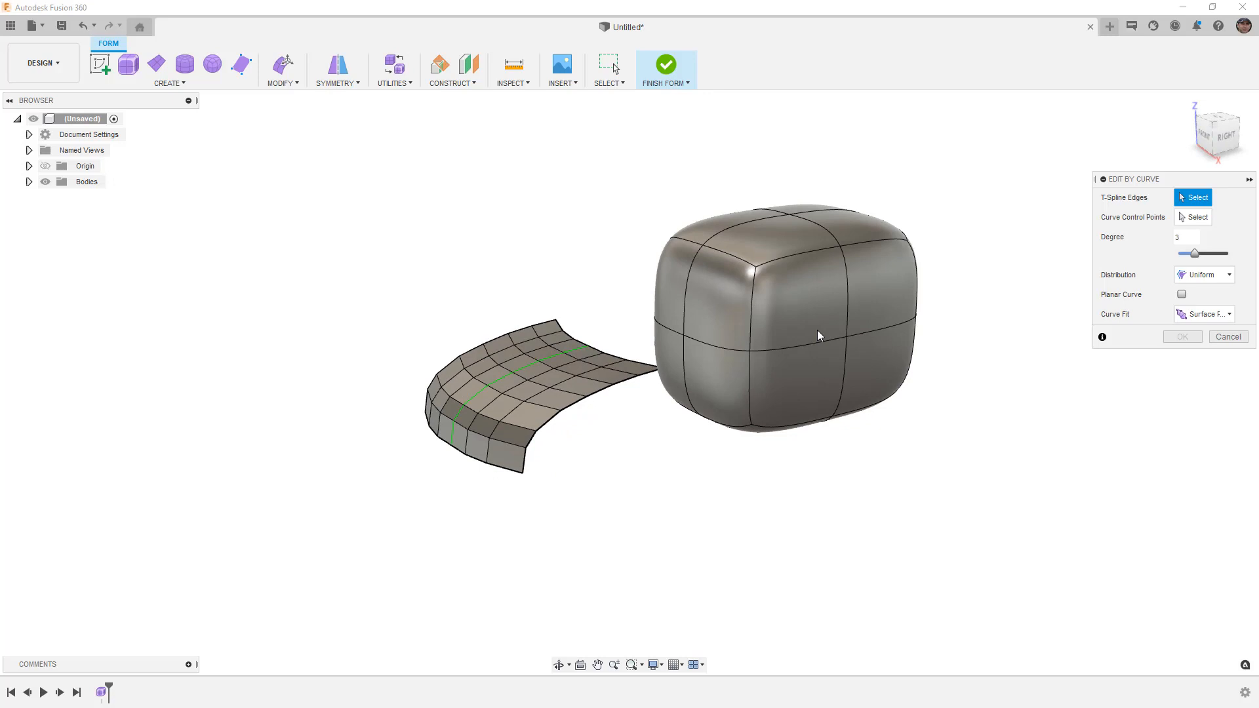
{"action": "left_click", "coordinate": [846, 276]}
{"action": "left_click", "coordinate": [846, 355]}
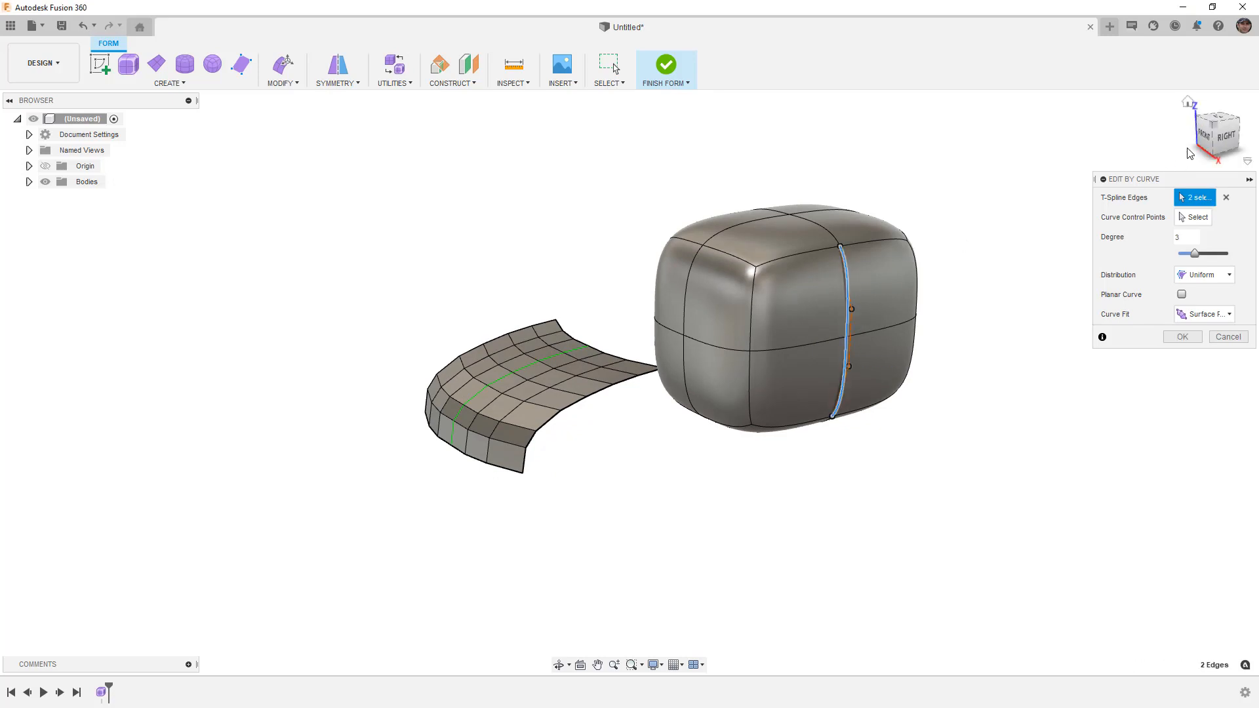
{"action": "left_click", "coordinate": [1206, 136]}
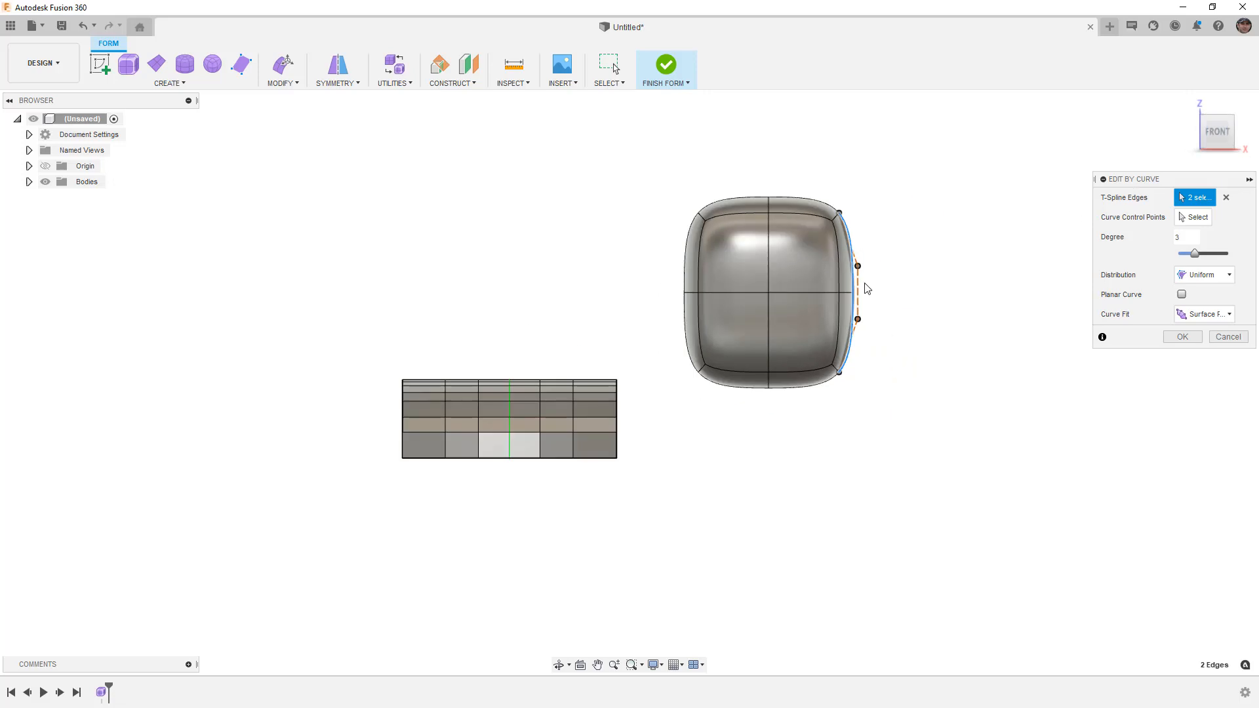
{"action": "scroll", "coordinate": [872, 315], "scroll_direction": "up", "scroll_amount": 4}
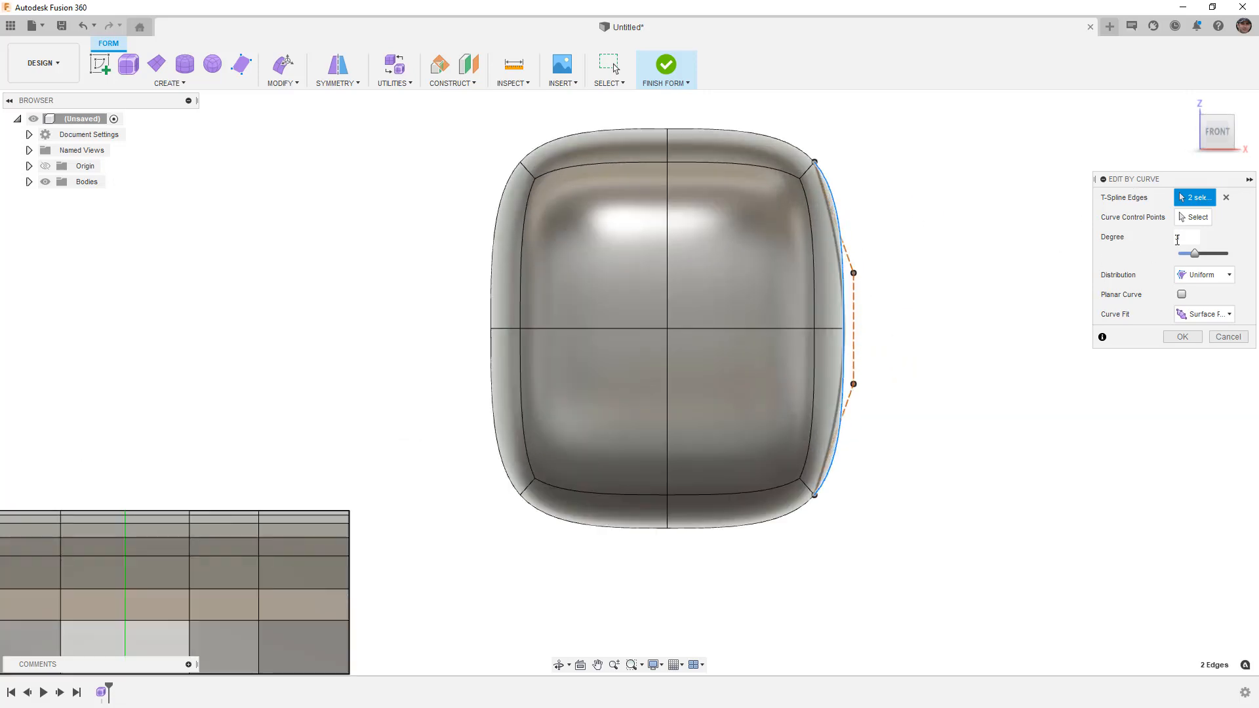
{"action": "left_click", "coordinate": [1205, 314]}
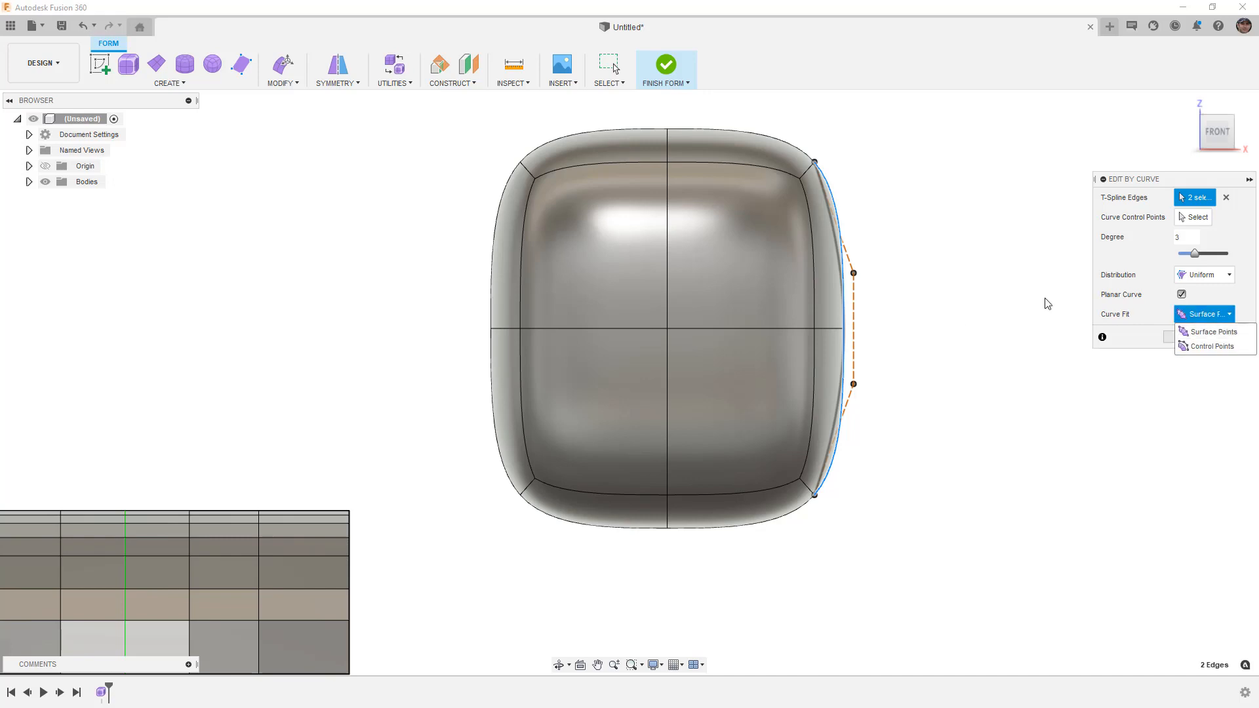
Move both inner control points of the curve together outward and slightly upward to bulge the box's side
{"action": "left_click", "coordinate": [855, 273]}
{"action": "left_click", "coordinate": [1177, 218]}
{"action": "left_click", "coordinate": [854, 274]}
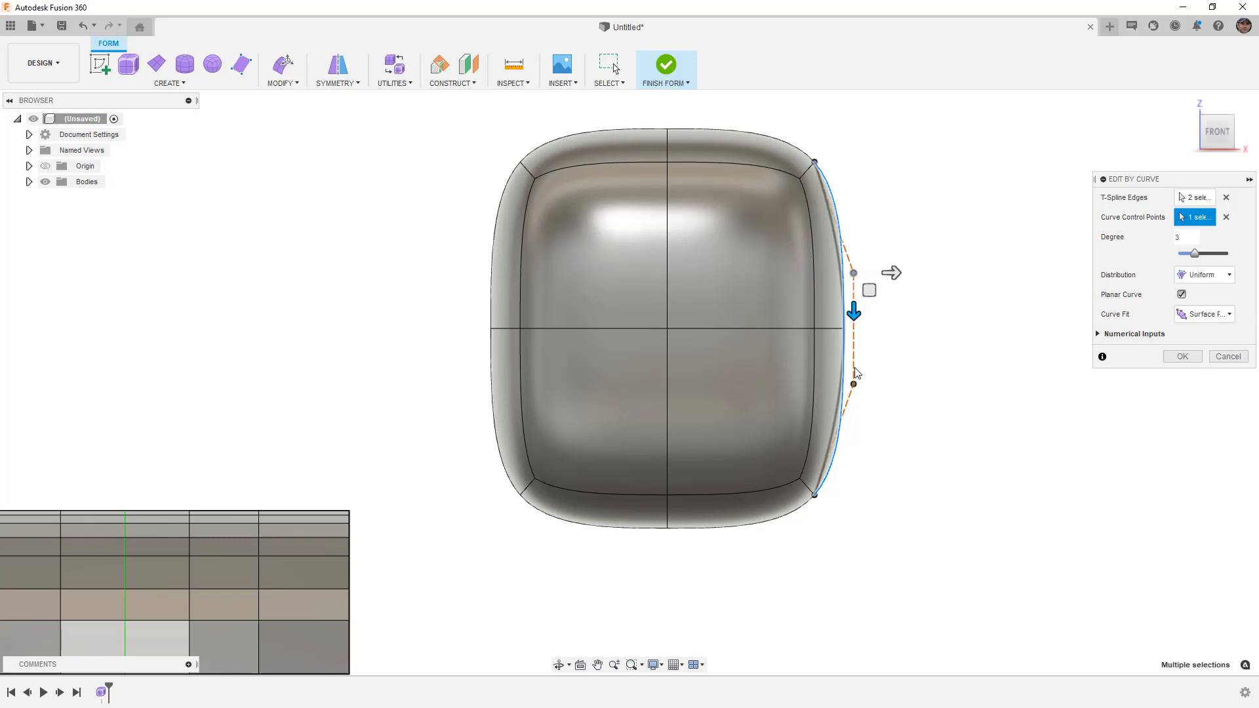
{"action": "left_click", "coordinate": [854, 386]}
{"action": "left_click_drag", "start_coordinate": [868, 343], "coordinate": [985, 283]}
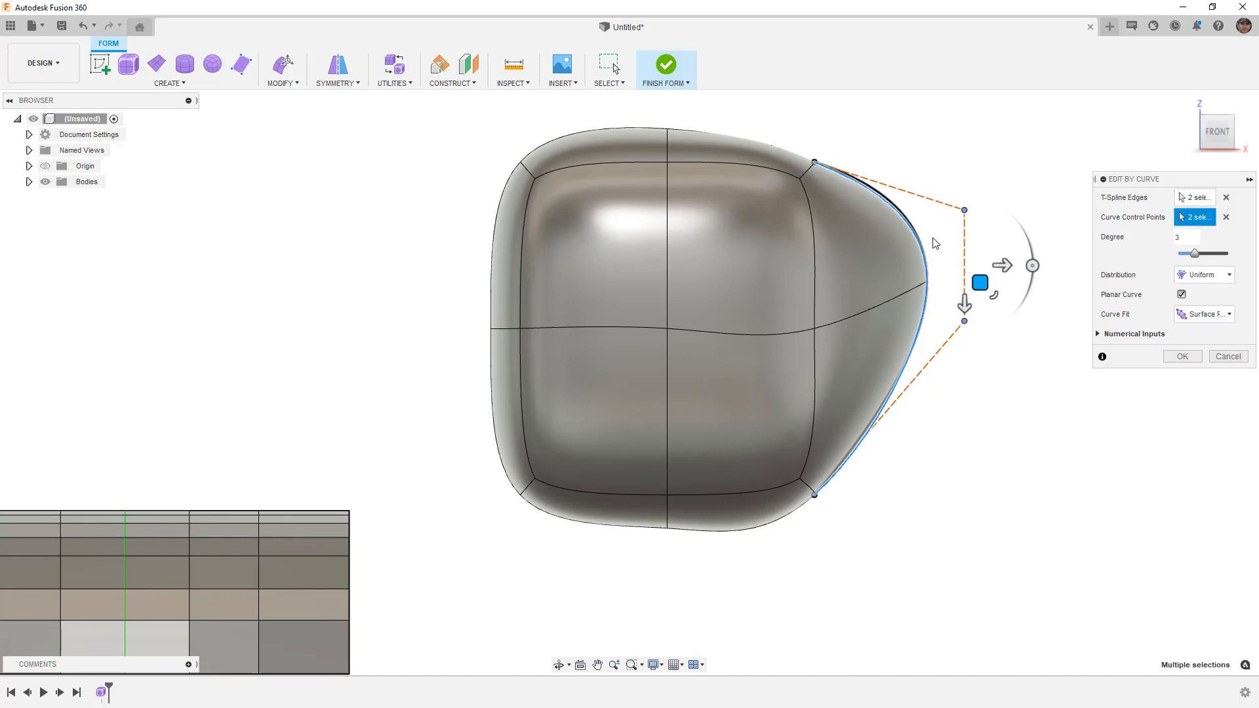
{"action": "middle_click_drag", "start_coordinate": [946, 283], "coordinate": [867, 327], "text": "shift"}
{"action": "scroll", "coordinate": [873, 341], "scroll_direction": "down", "scroll_amount": 3}
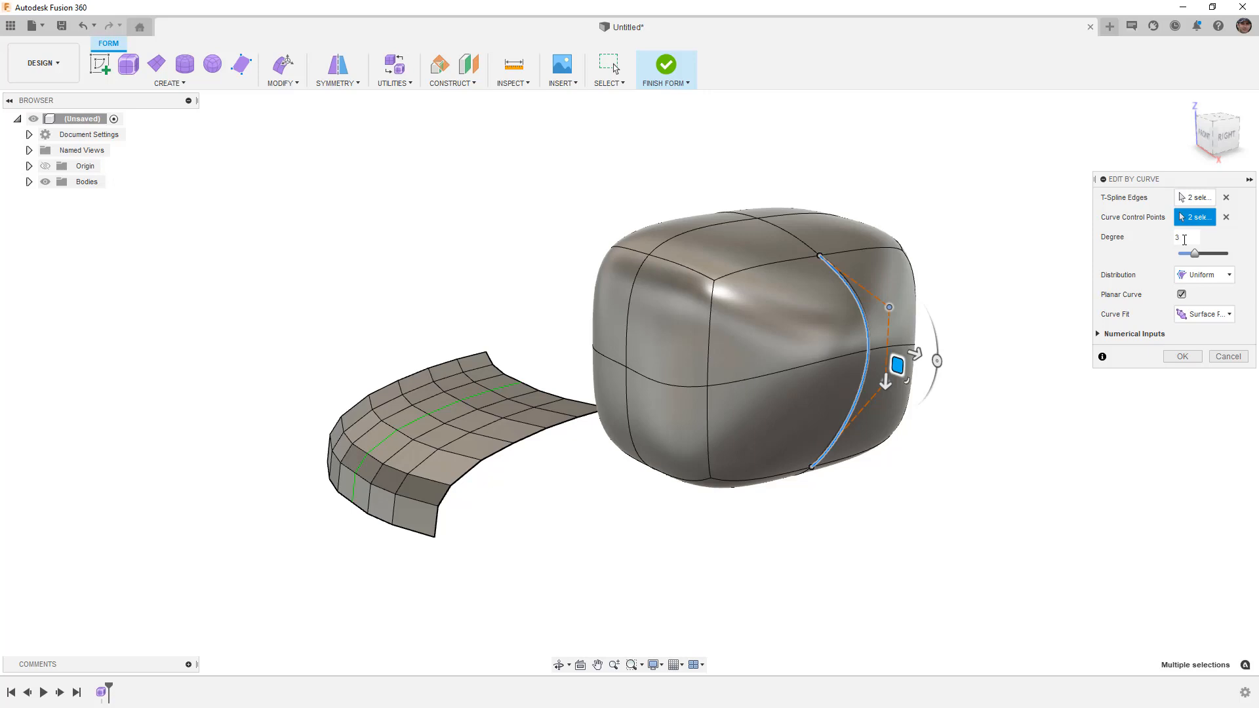
Add the adjoining top edge to the selected T-Spline edges and set the curve's degree to 4
{"action": "left_click", "coordinate": [1194, 197]}
{"action": "left_click", "coordinate": [806, 248]}
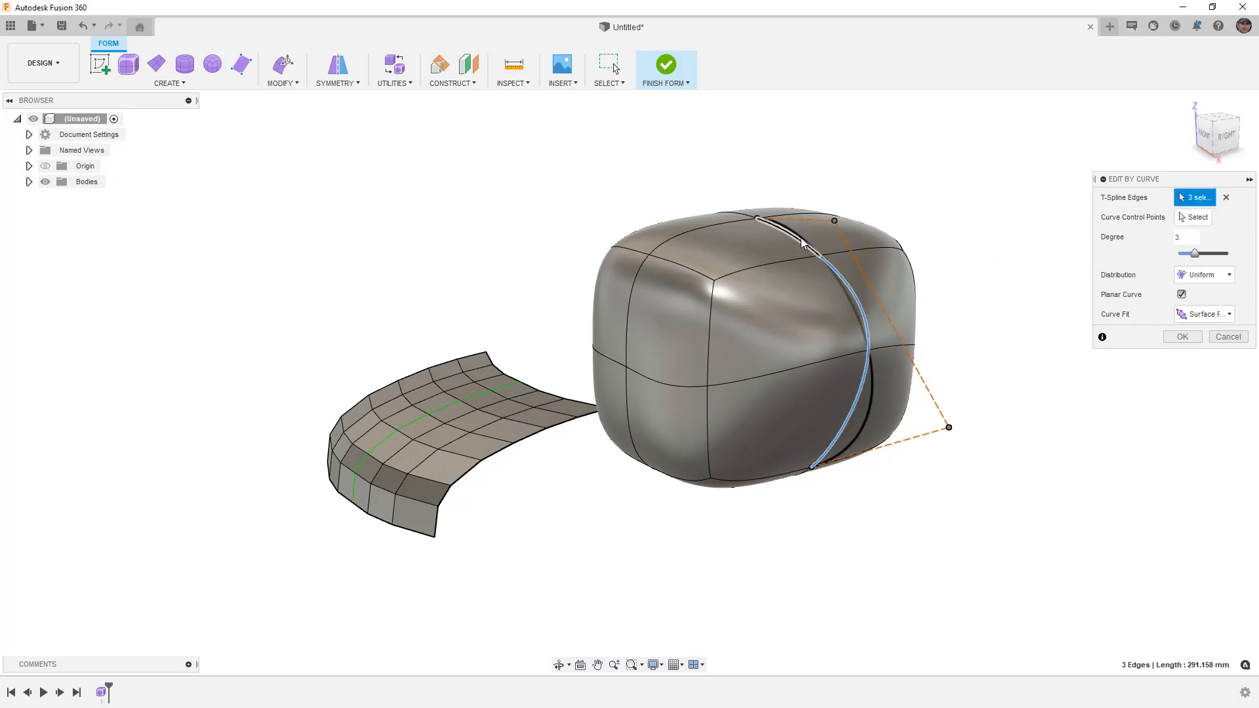
{"action": "left_click", "coordinate": [1162, 239]}
In front view, reposition the three inner control points up and outward to stretch the box's upper side corner
{"action": "left_click", "coordinate": [1205, 139]}
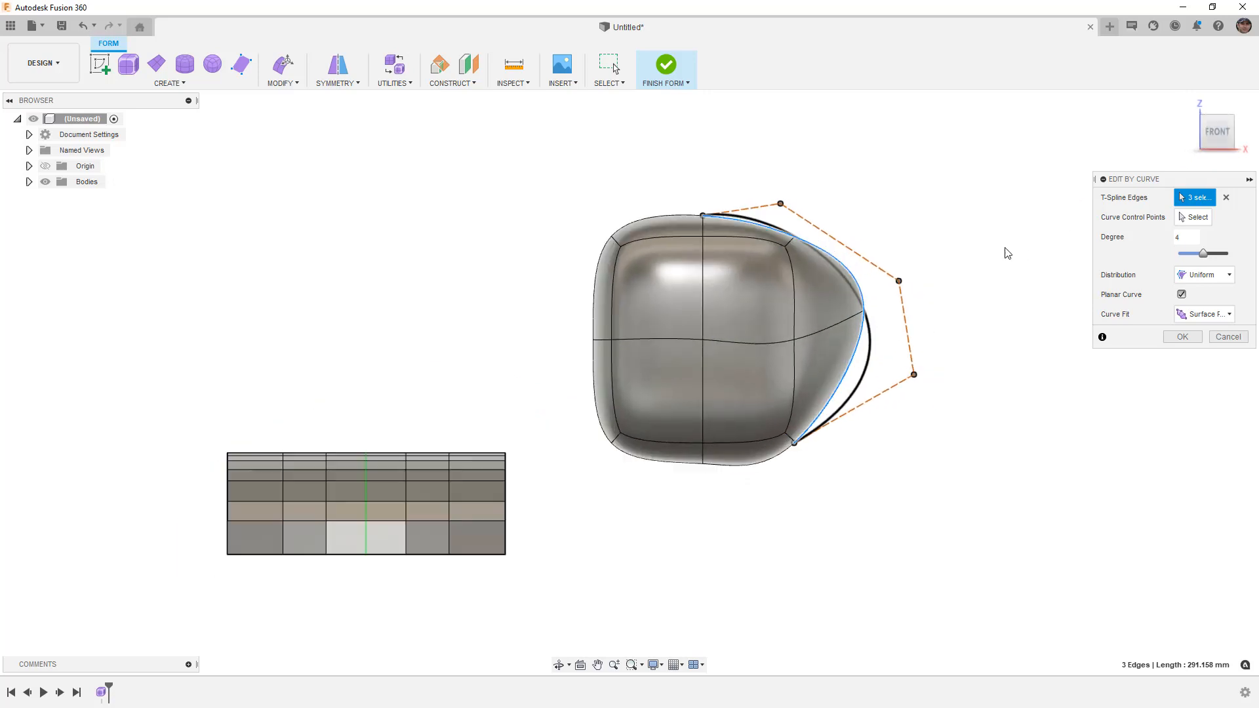
{"action": "scroll", "coordinate": [772, 206], "scroll_direction": "up", "scroll_amount": 3}
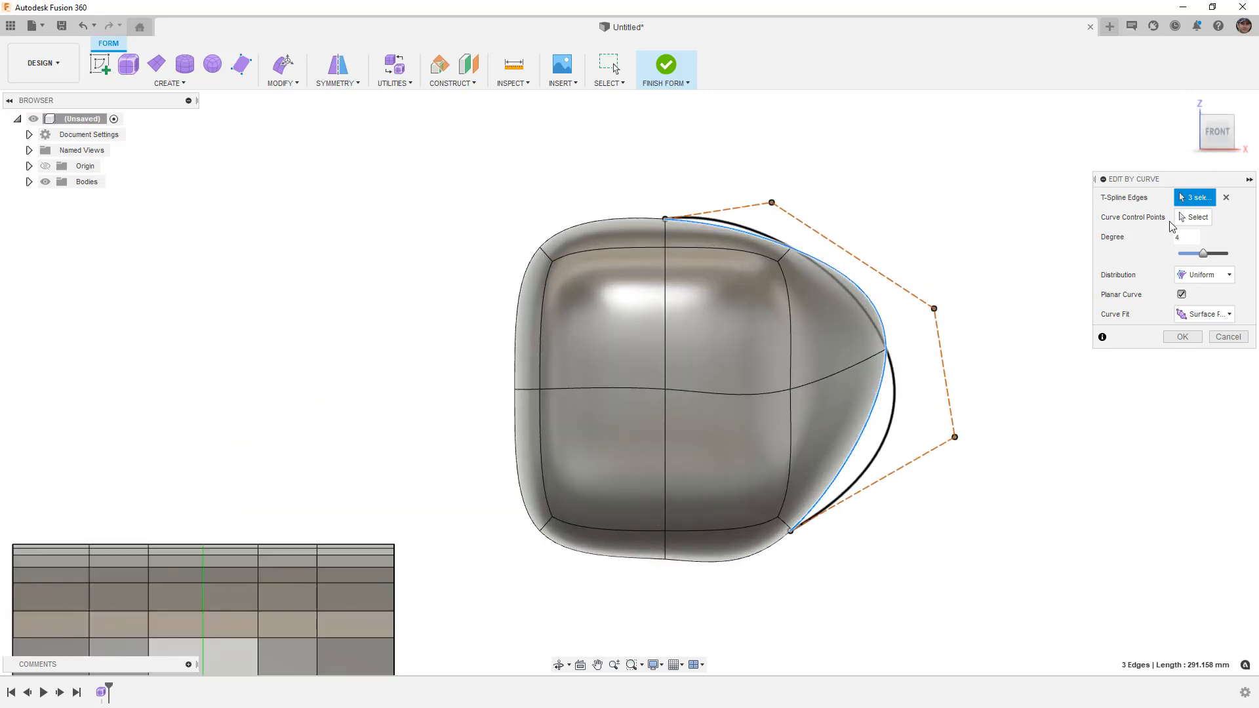
{"action": "left_click", "coordinate": [1193, 217]}
{"action": "left_click", "coordinate": [772, 205]}
{"action": "left_click_drag", "start_coordinate": [794, 196], "coordinate": [812, 156]}
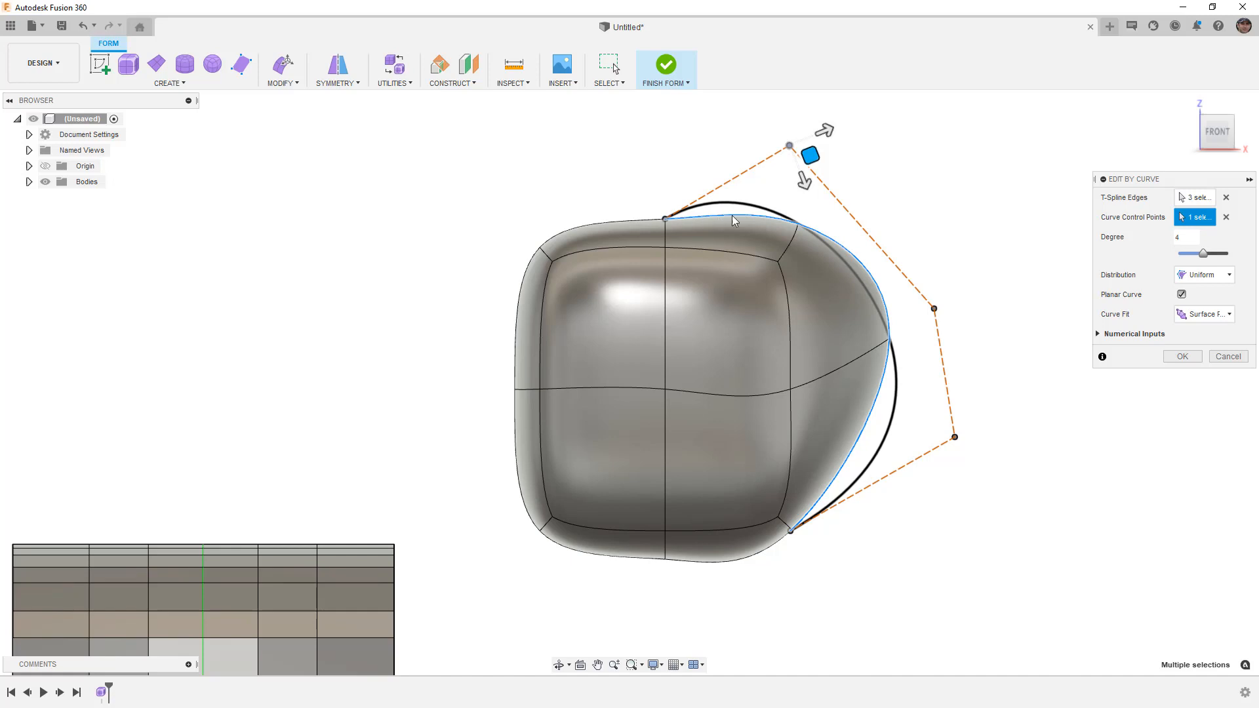
{"action": "left_click_drag", "start_coordinate": [935, 309], "coordinate": [1036, 254]}
{"action": "left_click", "coordinate": [955, 436]}
{"action": "left_click_drag", "start_coordinate": [976, 447], "coordinate": [1008, 330]}
{"action": "left_click", "coordinate": [790, 145]}
{"action": "left_click_drag", "start_coordinate": [809, 153], "coordinate": [867, 177]}
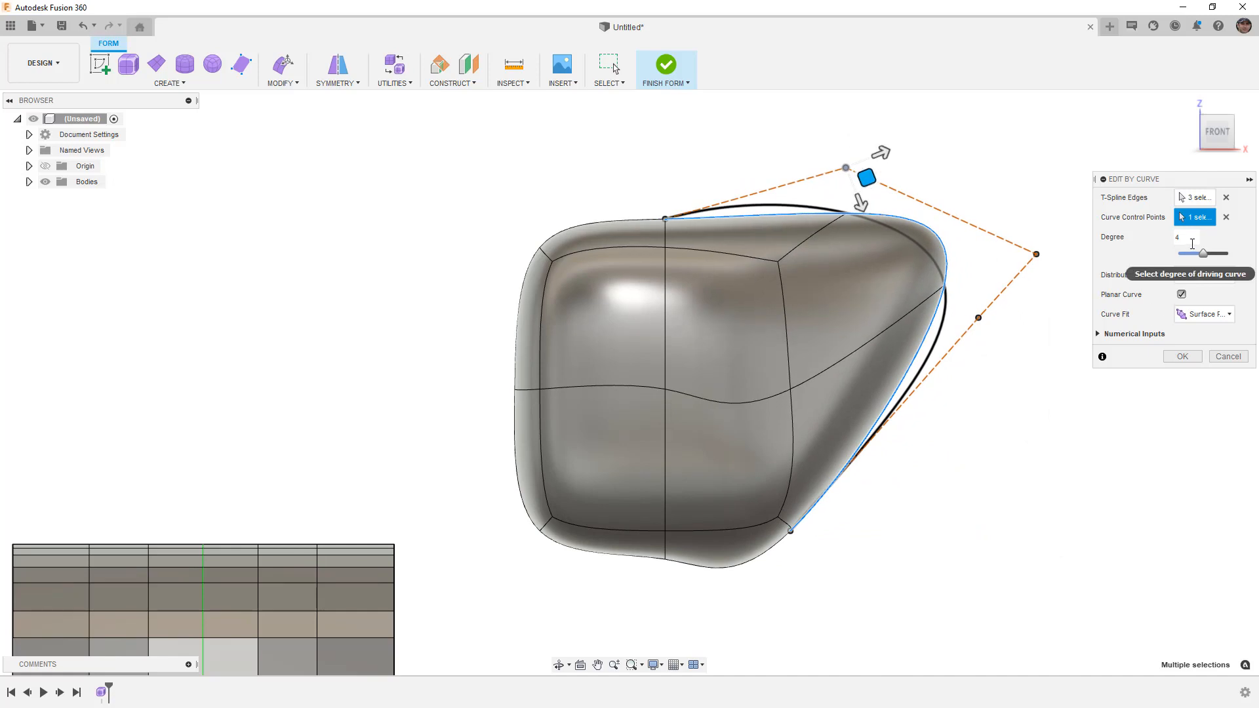
Set the degree to 5 and pull the three inner control points along the box's side down and inward
{"action": "left_click_drag", "start_coordinate": [1204, 254], "coordinate": [1221, 256]}
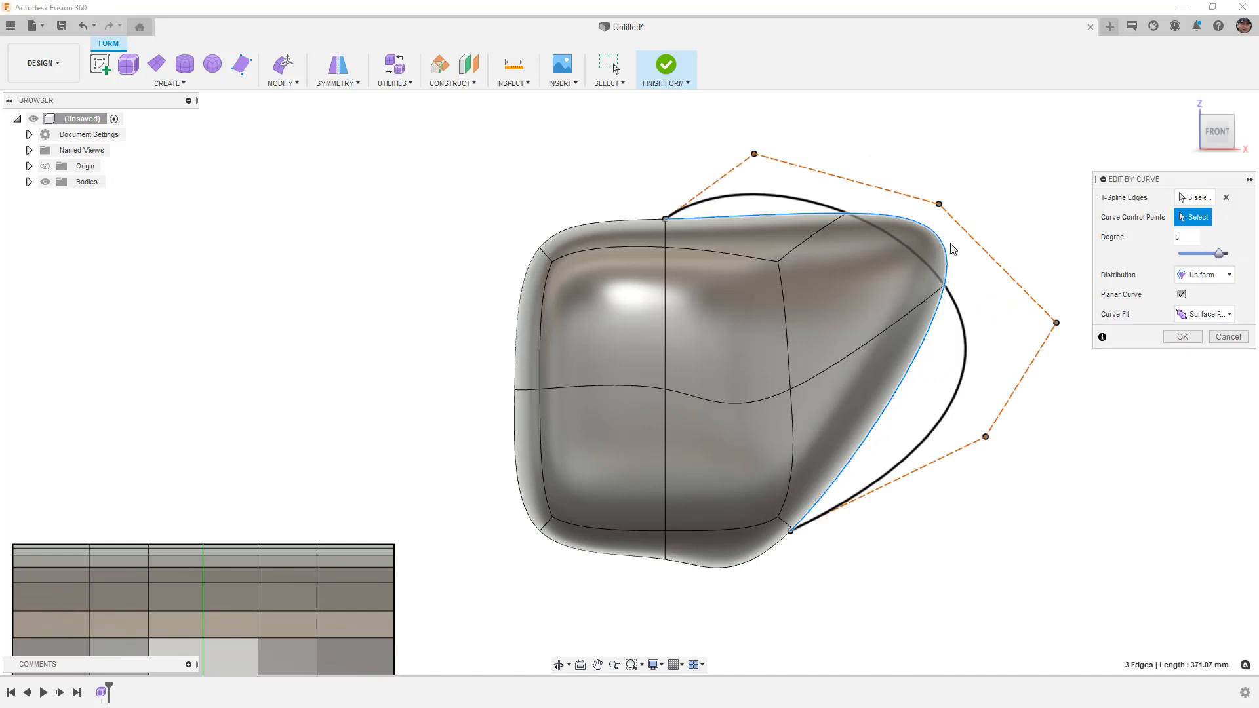
{"action": "left_click", "coordinate": [941, 204]}
{"action": "left_click_drag", "start_coordinate": [945, 214], "coordinate": [947, 268]}
{"action": "left_click_drag", "start_coordinate": [1056, 323], "coordinate": [975, 404]}
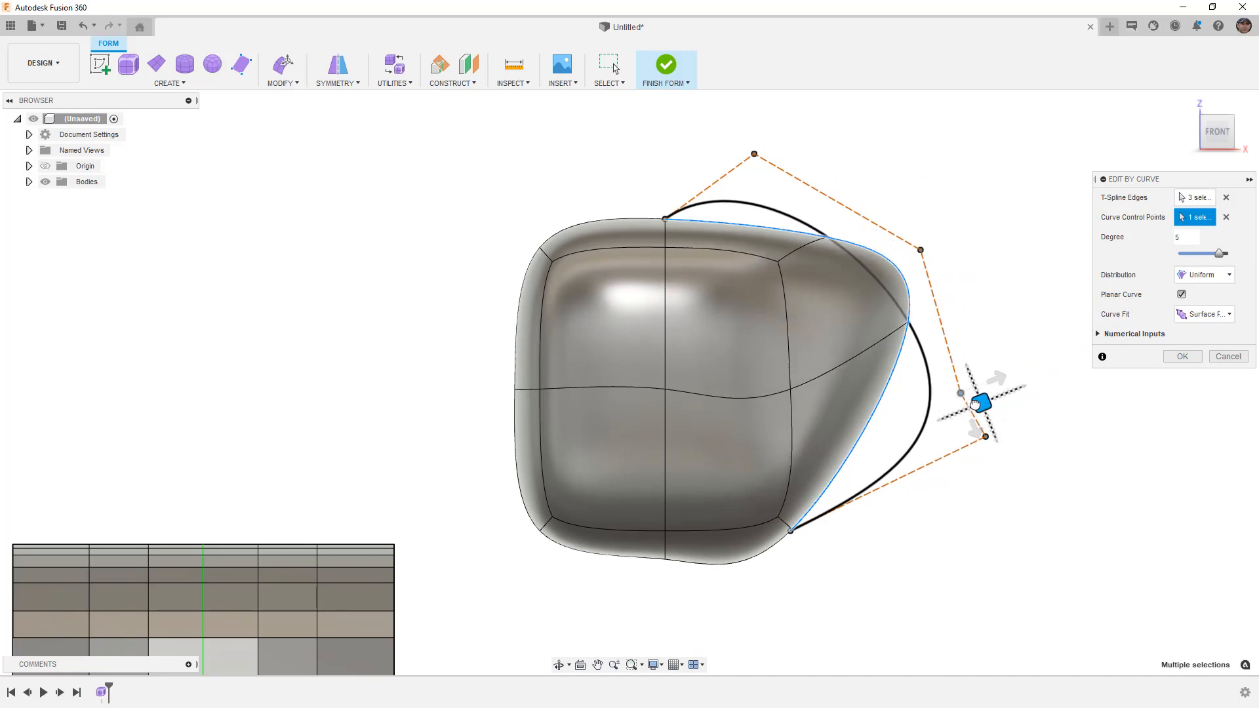
{"action": "left_click", "coordinate": [986, 436]}
{"action": "left_click_drag", "start_coordinate": [1006, 446], "coordinate": [941, 507]}
{"action": "scroll", "coordinate": [863, 415], "scroll_direction": "down", "scroll_amount": 3}
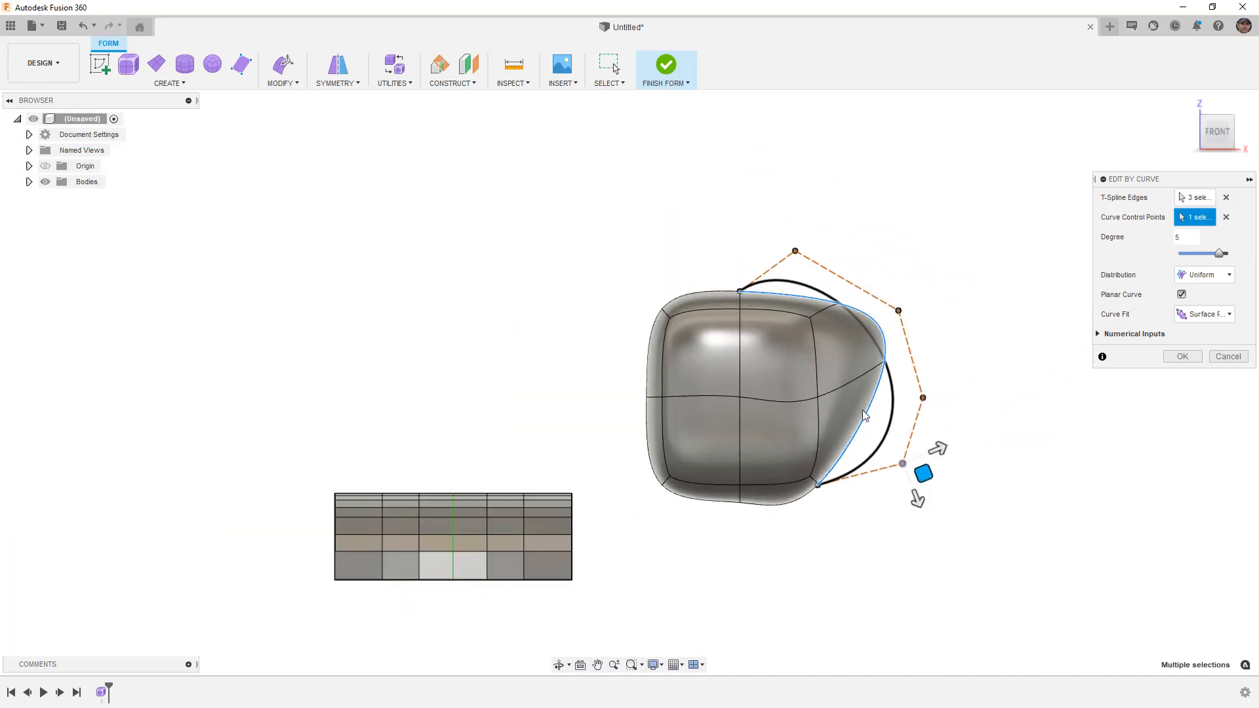
{"action": "middle_click_drag", "start_coordinate": [863, 416], "coordinate": [838, 430], "text": "shift"}
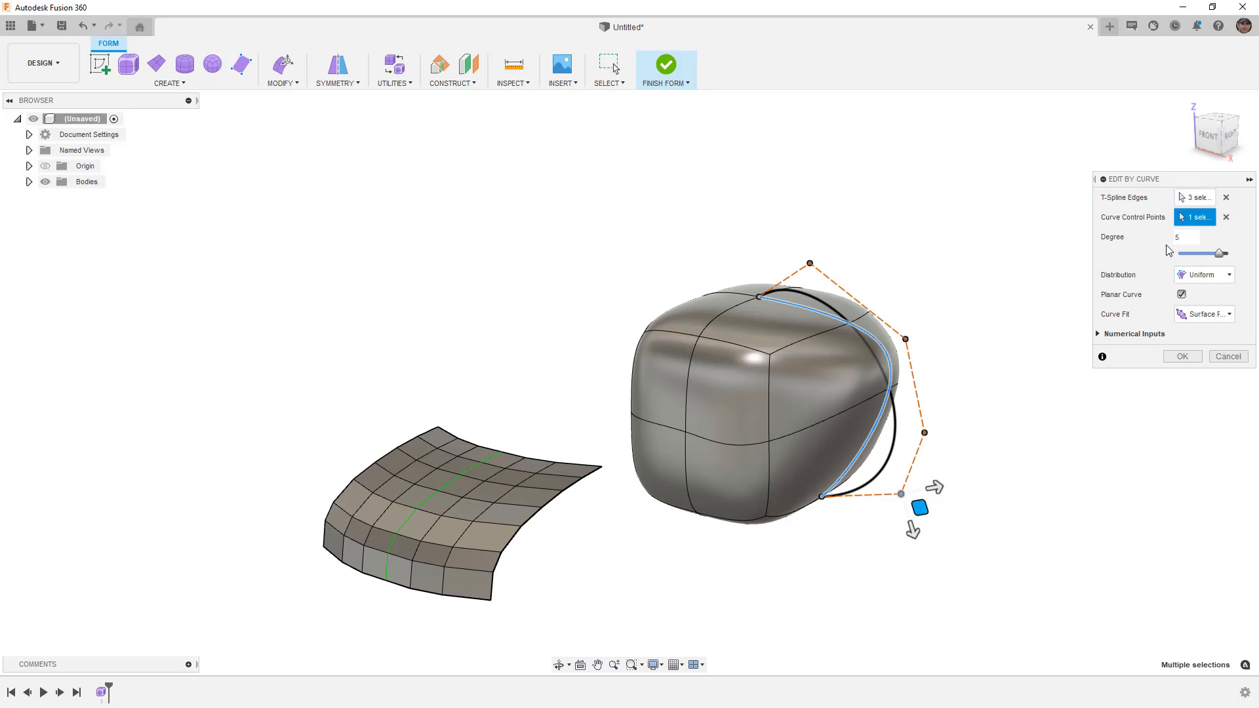
Compare the Edge Length and Uniform control point distributions, leaving Distribution set to Edge Length
{"action": "left_click", "coordinate": [1204, 275]}
{"action": "left_click", "coordinate": [1212, 306]}
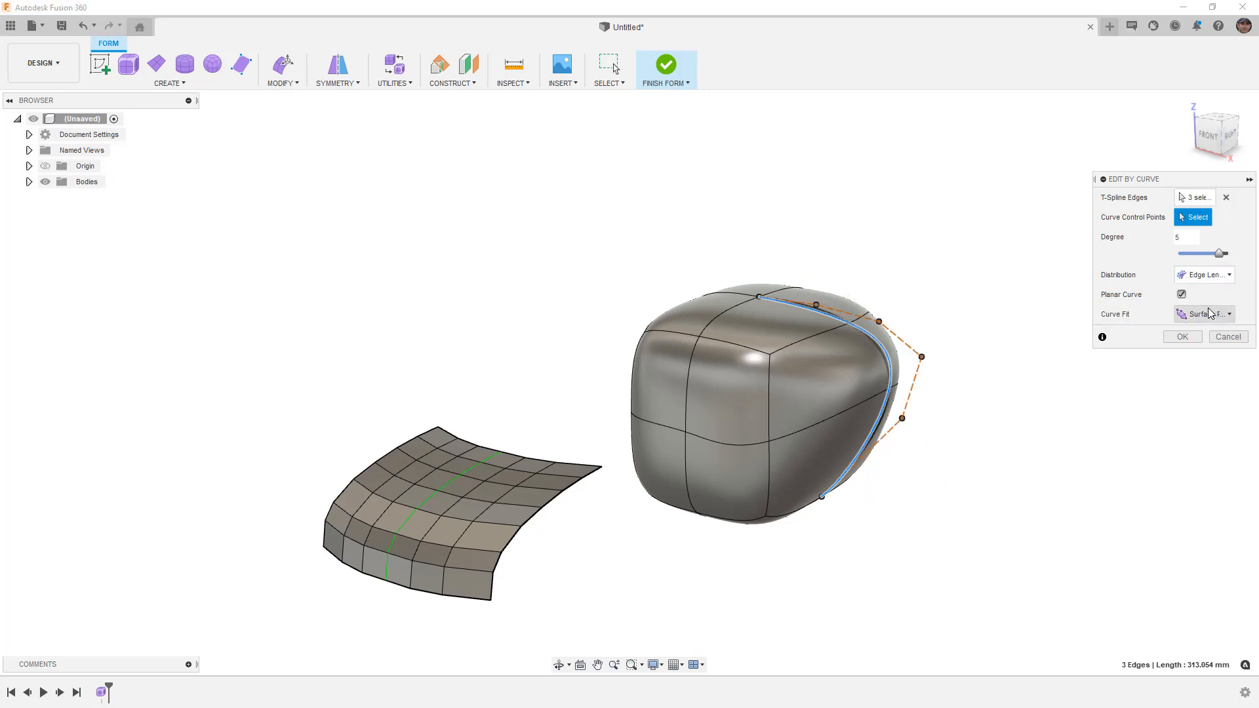
{"action": "left_click", "coordinate": [1210, 275]}
{"action": "left_click", "coordinate": [1212, 291]}
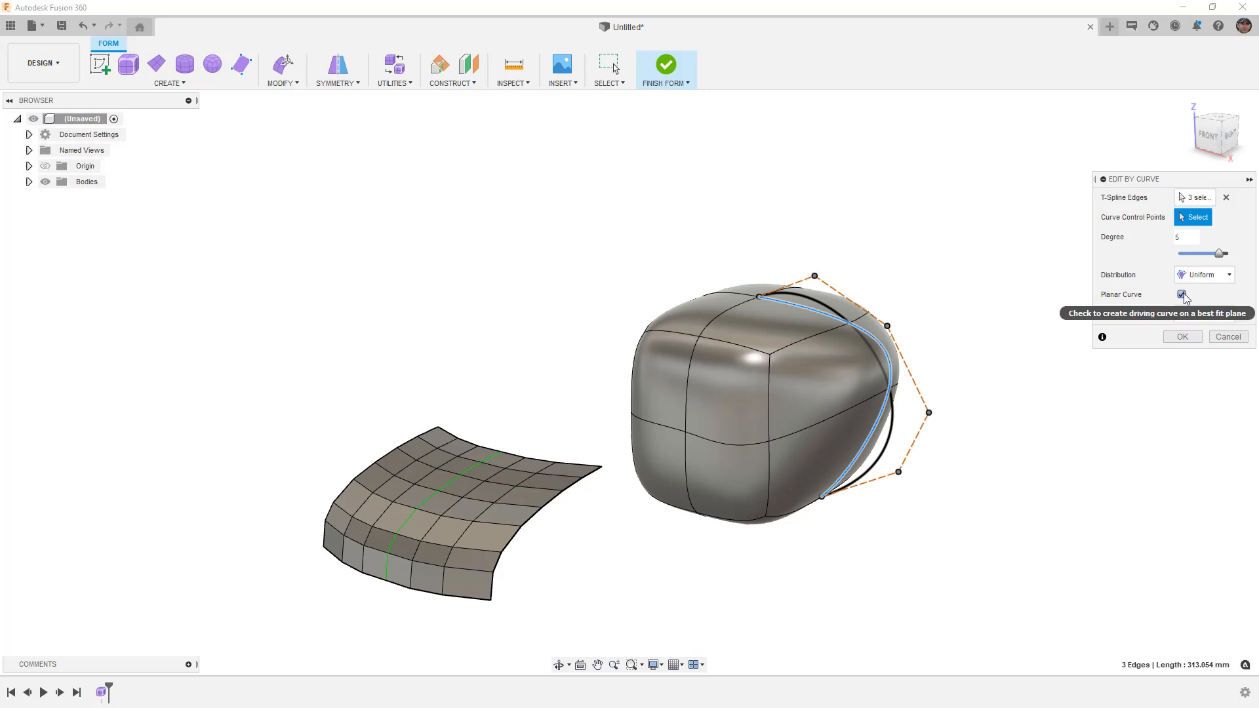
{"action": "left_click", "coordinate": [1206, 275]}
{"action": "left_click", "coordinate": [1207, 307]}
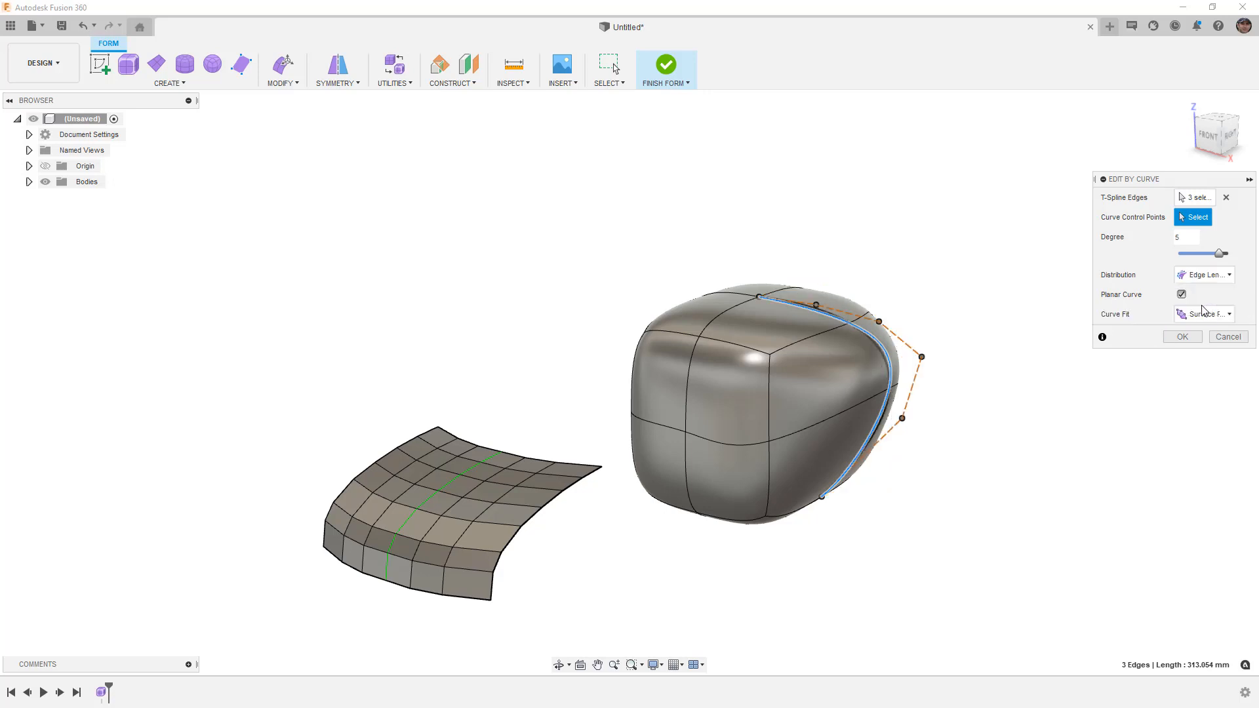
In front view, move the inner control points outward to extend and round the side of the box
{"action": "left_click", "coordinate": [1210, 149]}
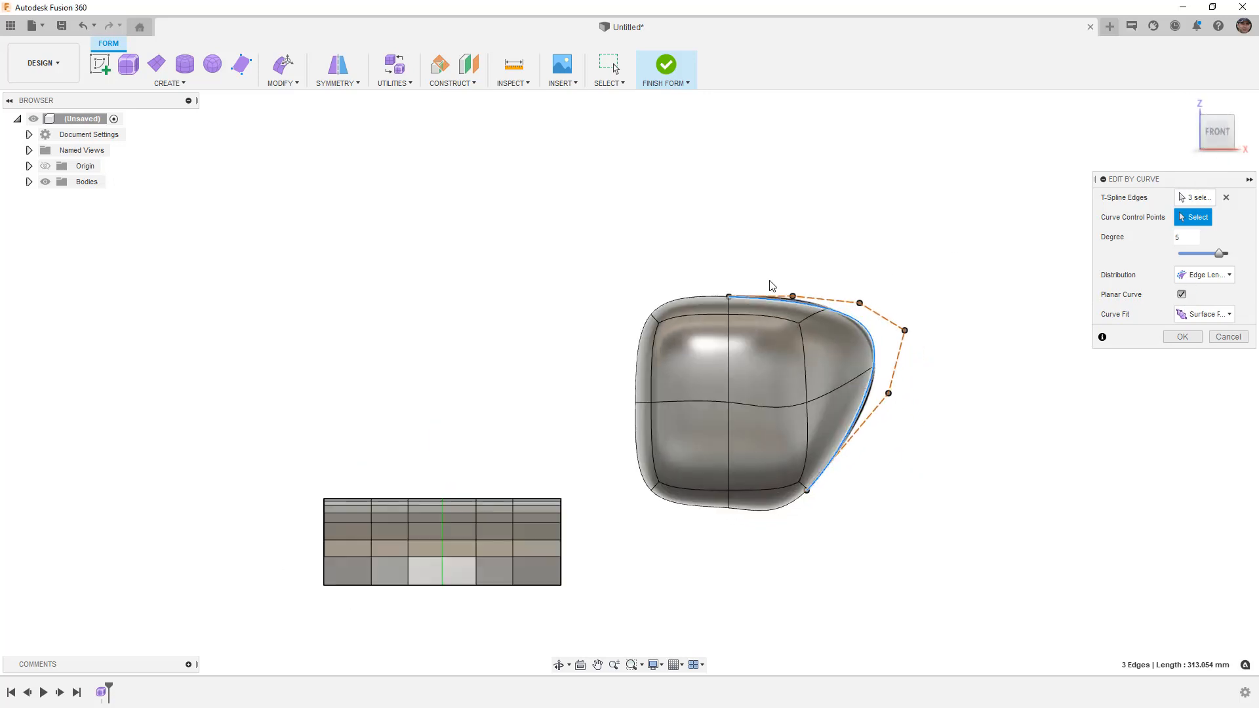
{"action": "left_click", "coordinate": [779, 294]}
{"action": "left_click_drag", "start_coordinate": [799, 302], "coordinate": [1000, 294]}
{"action": "left_click", "coordinate": [905, 306]}
{"action": "left_click", "coordinate": [989, 358]}
{"action": "left_click_drag", "start_coordinate": [1011, 367], "coordinate": [1102, 428]}
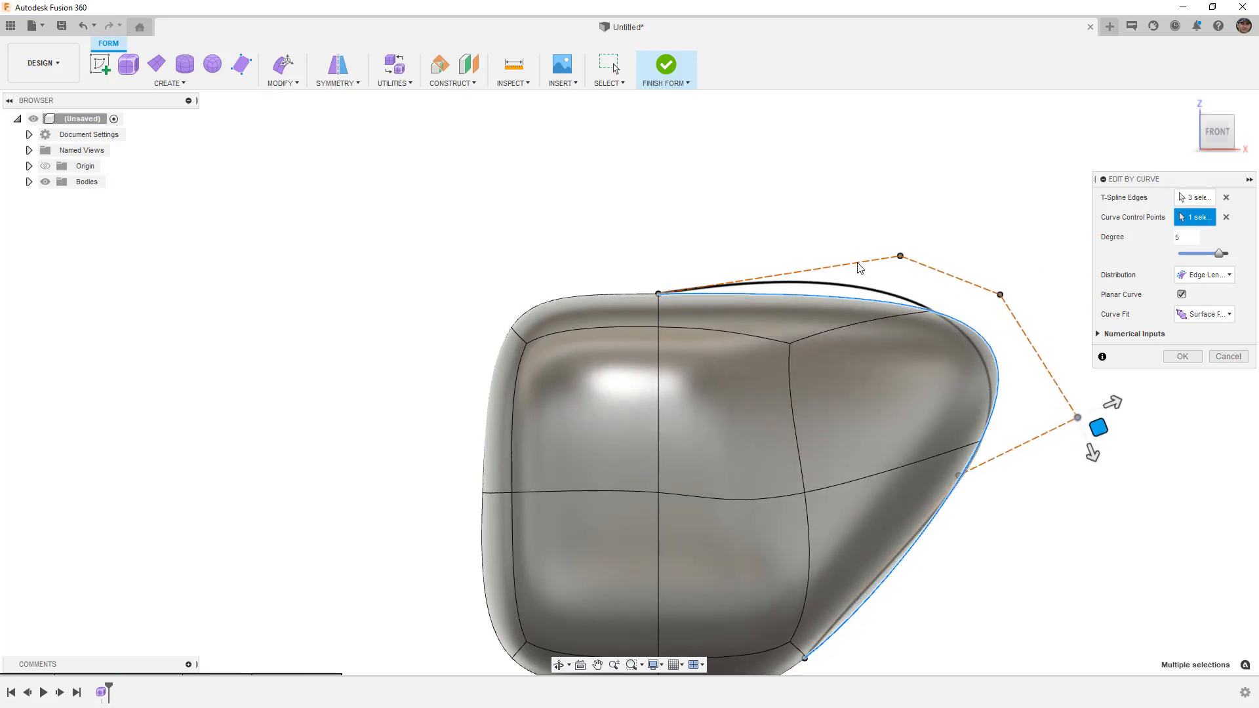
{"action": "left_click", "coordinate": [959, 476]}
{"action": "left_click_drag", "start_coordinate": [980, 483], "coordinate": [1035, 564]}
{"action": "scroll", "coordinate": [954, 395], "scroll_direction": "down", "scroll_amount": 3}
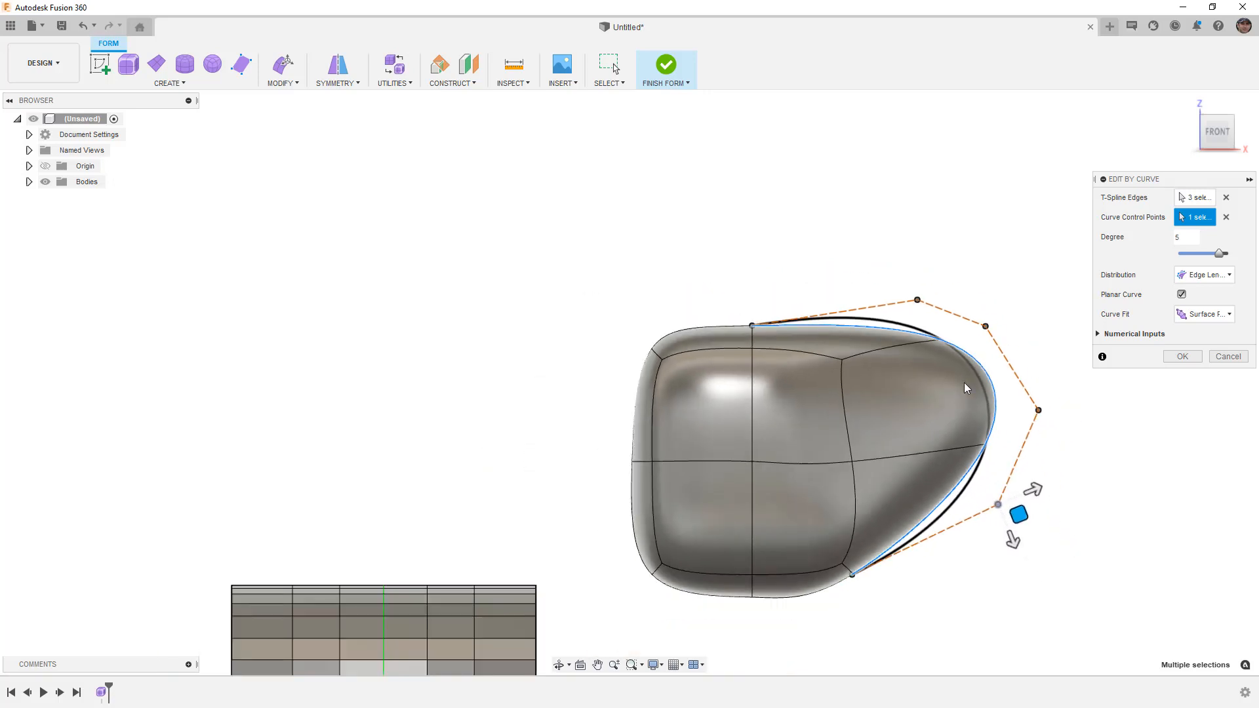
Switch Distribution to Uniform to compare the driving curve's fit, and return it to Edge Length
{"action": "left_click", "coordinate": [1210, 275]}
{"action": "left_click", "coordinate": [1212, 291]}
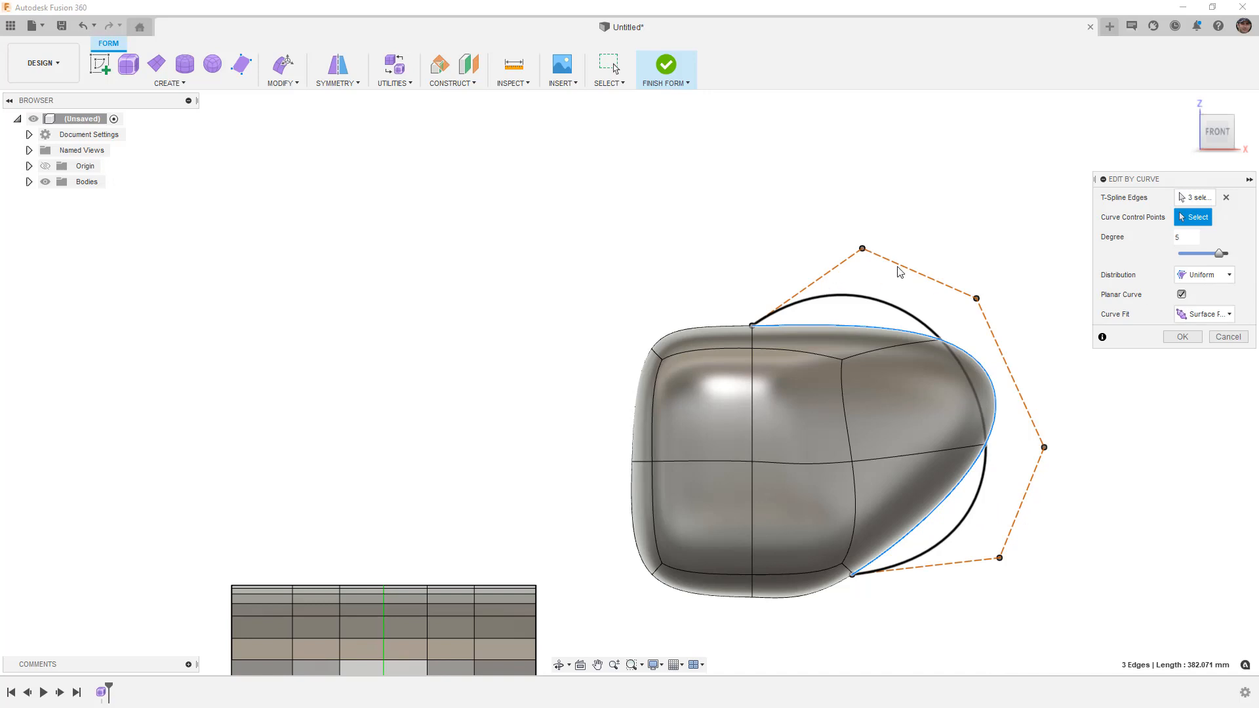
{"action": "left_click", "coordinate": [1206, 275]}
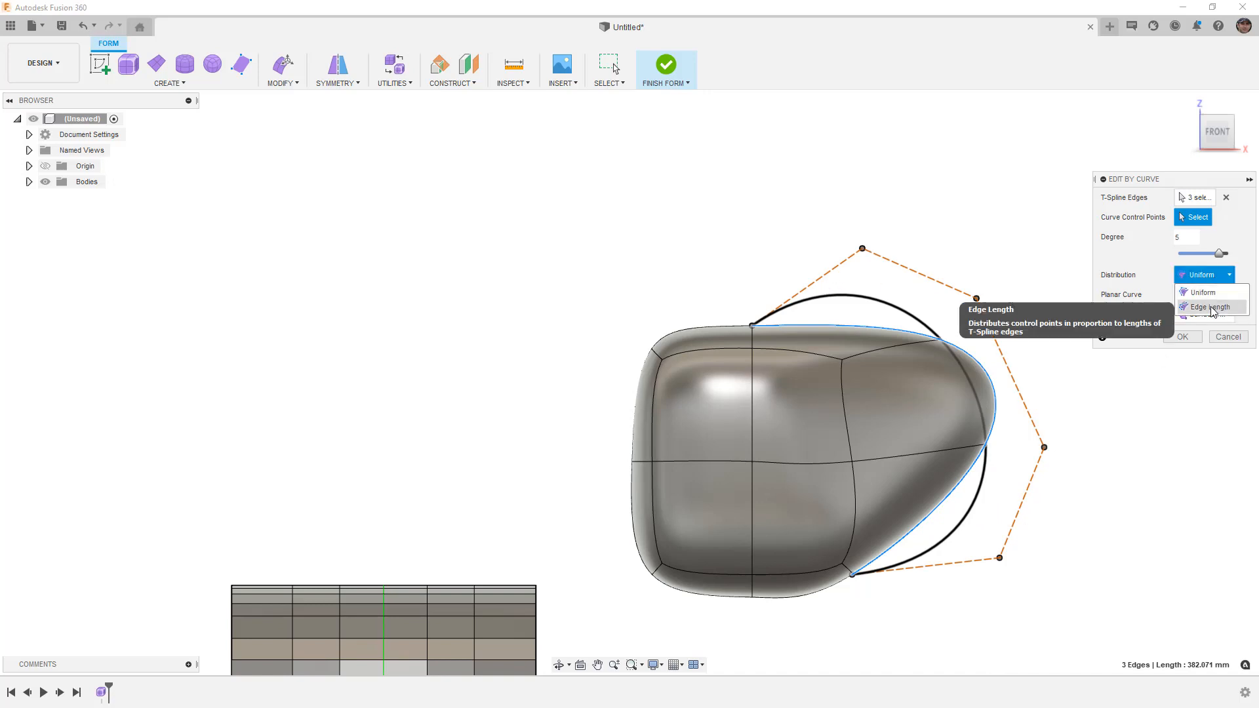
{"action": "left_click", "coordinate": [1210, 308]}
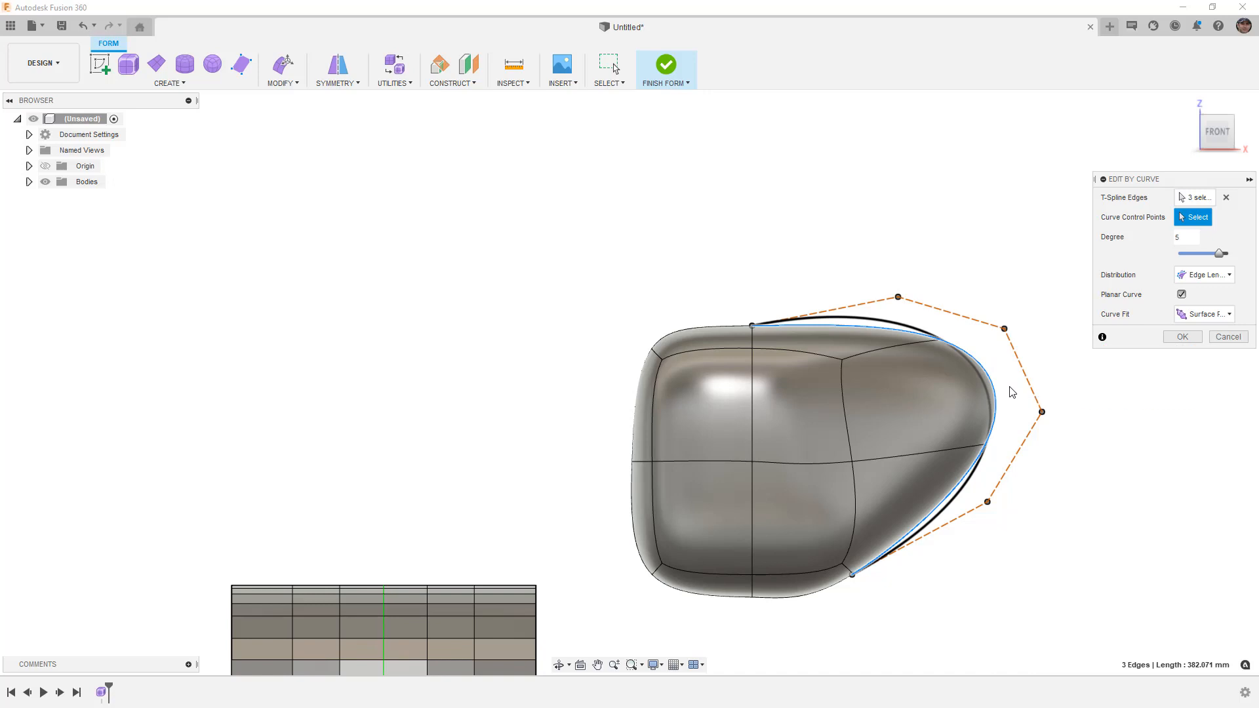
Finish Edit By Curve on the box's side edges and inspect the reshaped body from the front
{"action": "scroll", "coordinate": [936, 391], "scroll_direction": "down", "scroll_amount": 3}
{"action": "scroll", "coordinate": [935, 388], "scroll_direction": "down", "scroll_amount": 2}
{"action": "middle_click_drag", "start_coordinate": [938, 400], "coordinate": [866, 434], "text": "shift"}
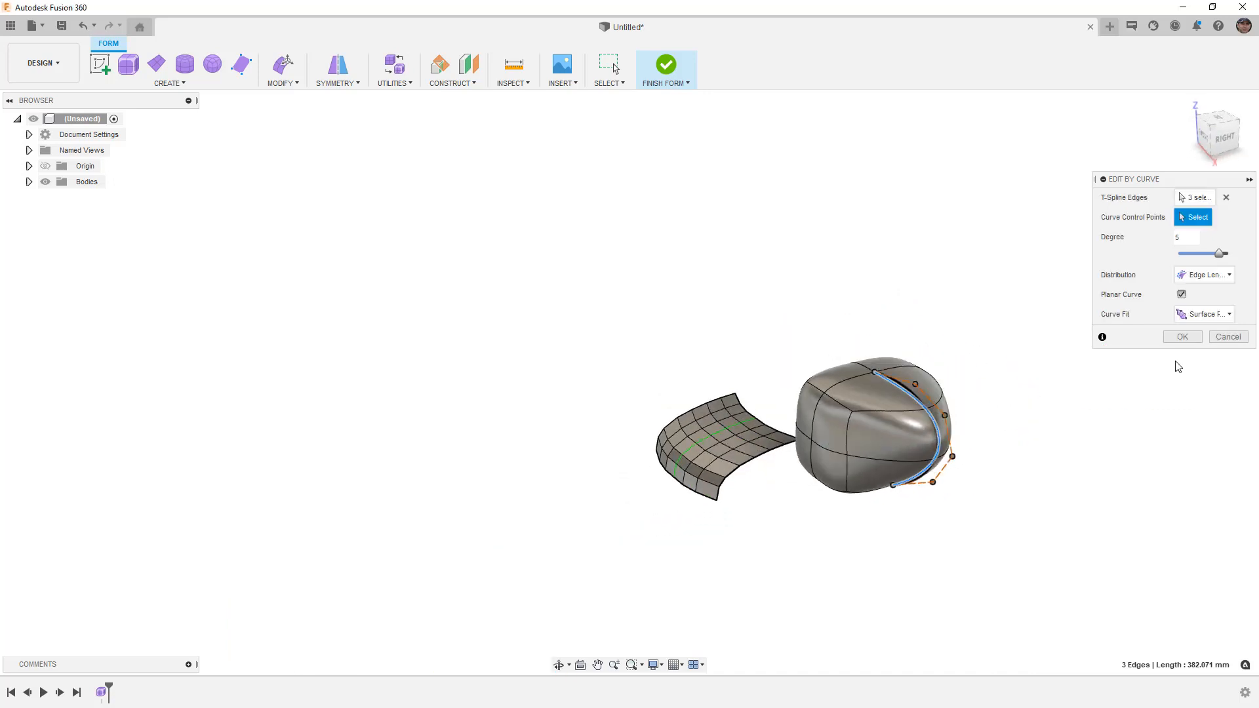
{"action": "left_click", "coordinate": [1177, 336]}
{"action": "middle_click_drag", "start_coordinate": [941, 441], "coordinate": [983, 441], "text": "shift"}
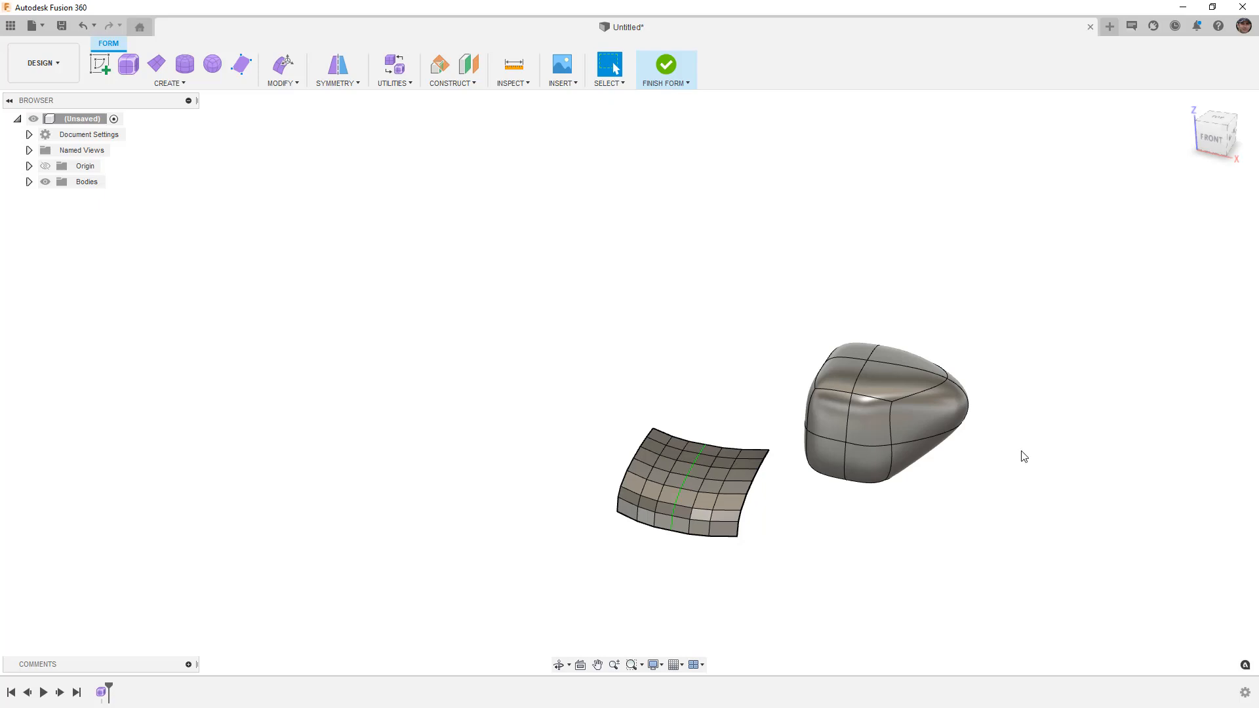
{"action": "left_click", "coordinate": [286, 88]}
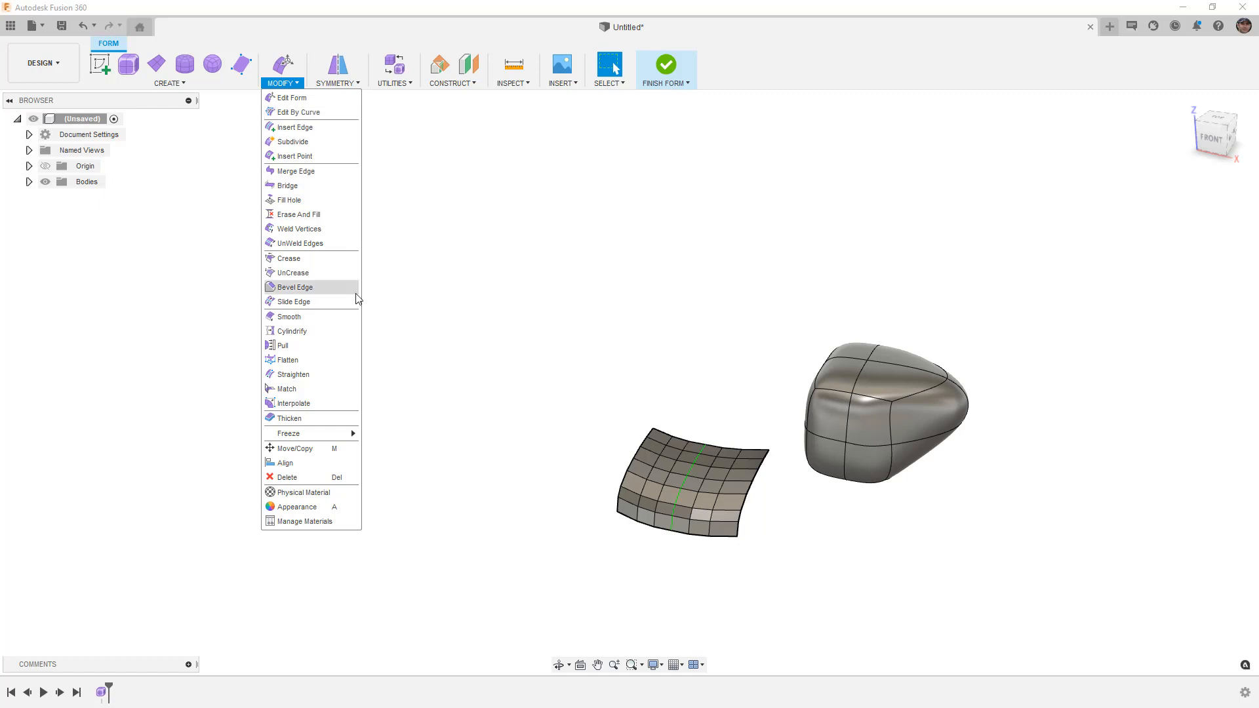
{"action": "left_click", "coordinate": [536, 301]}
{"action": "scroll", "coordinate": [702, 505], "scroll_direction": "up", "scroll_amount": 2}
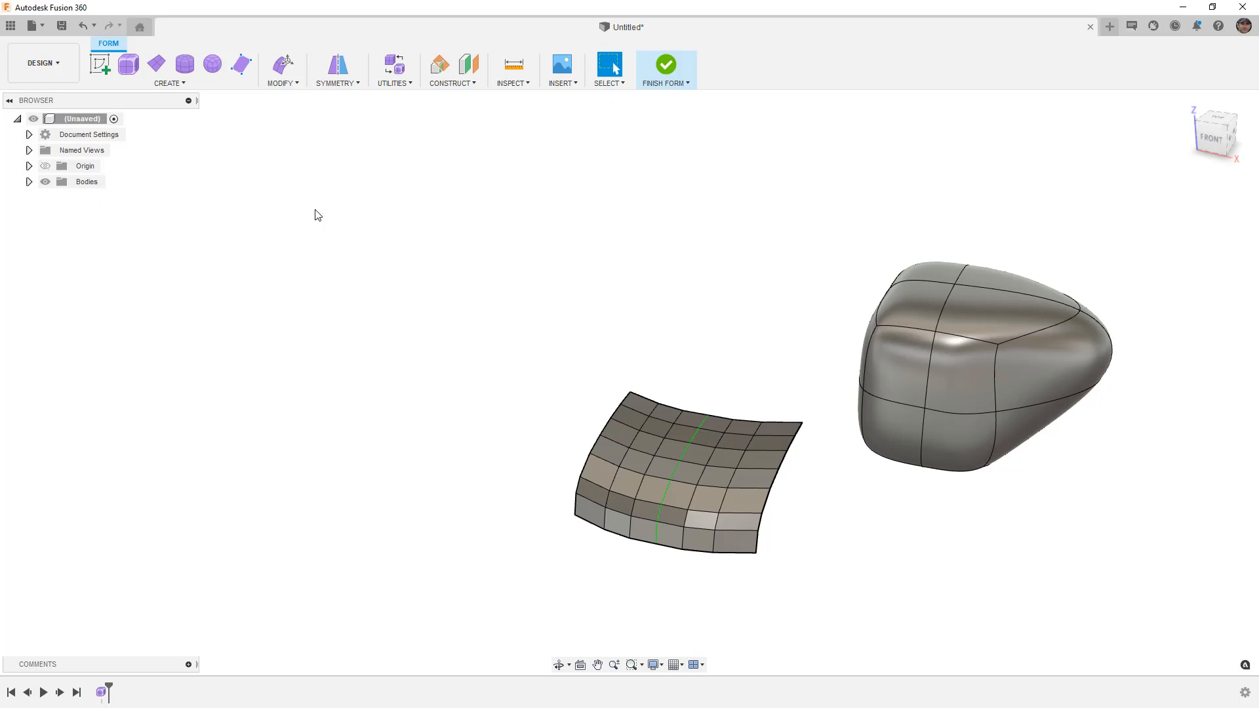
{"action": "middle_click_drag", "start_coordinate": [610, 387], "coordinate": [489, 328]}
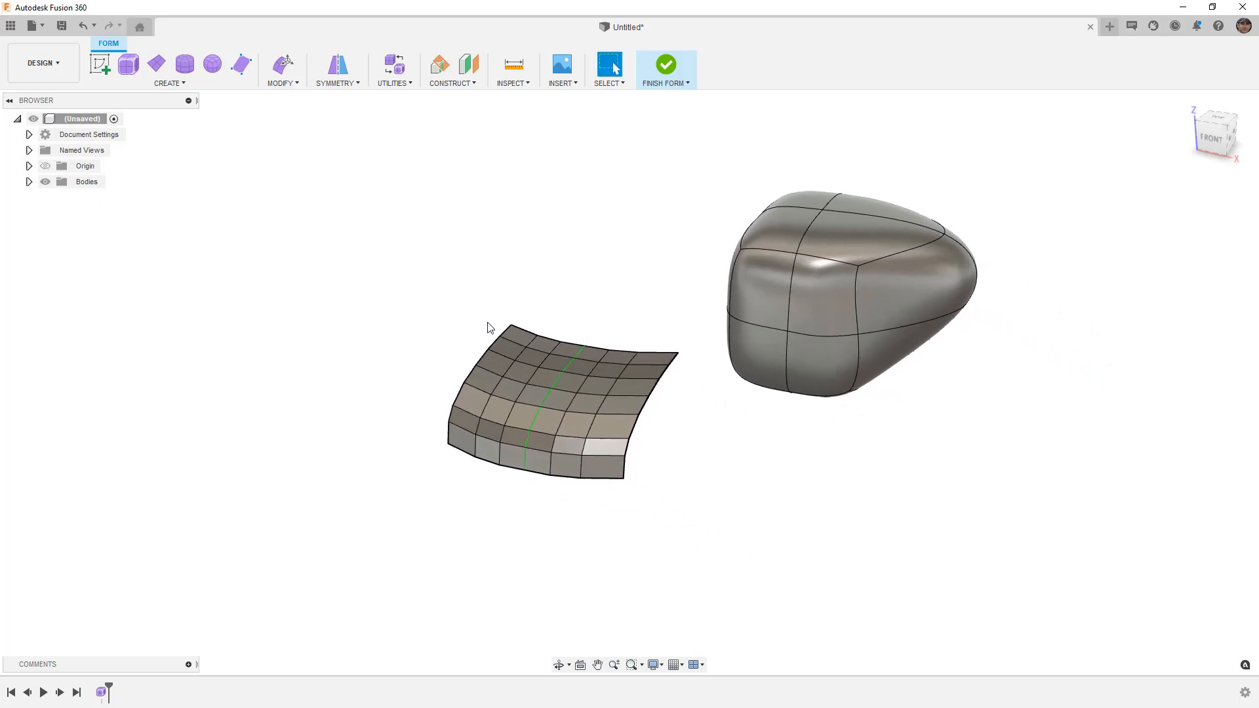